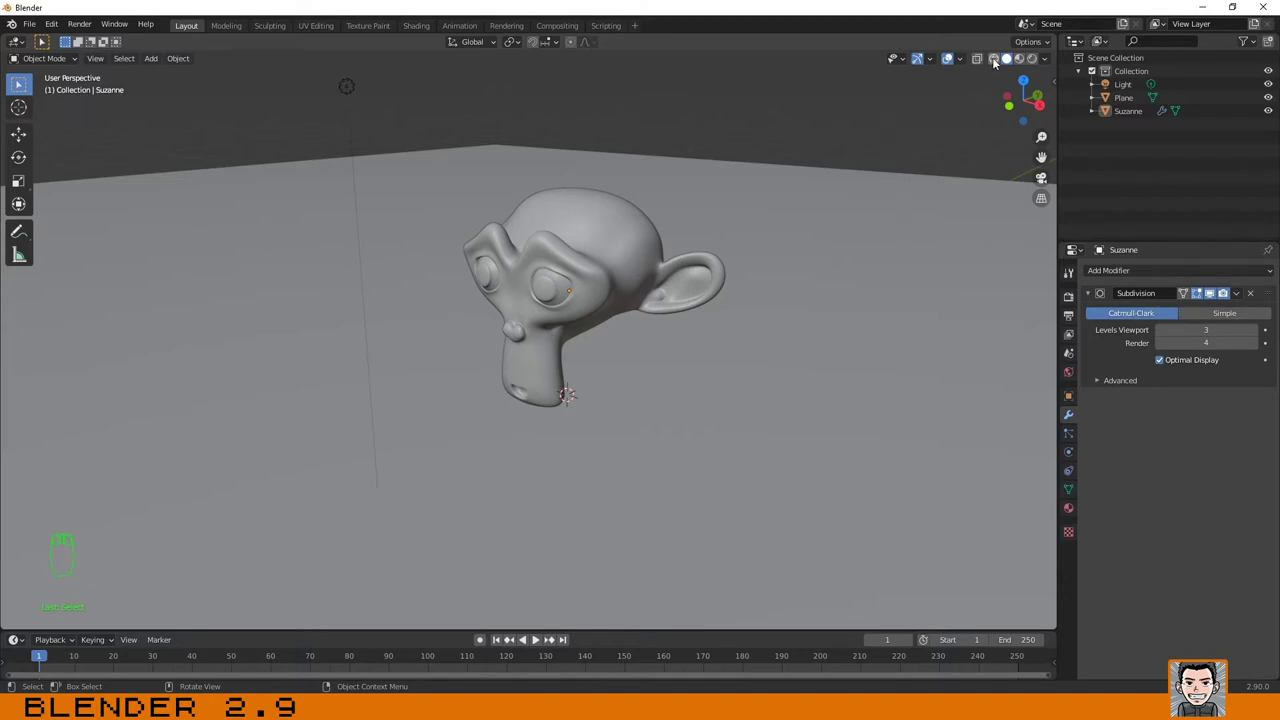
Try Material Preview, Solid and the shading pie, settling on Solid shading.
left_click(1019, 58)
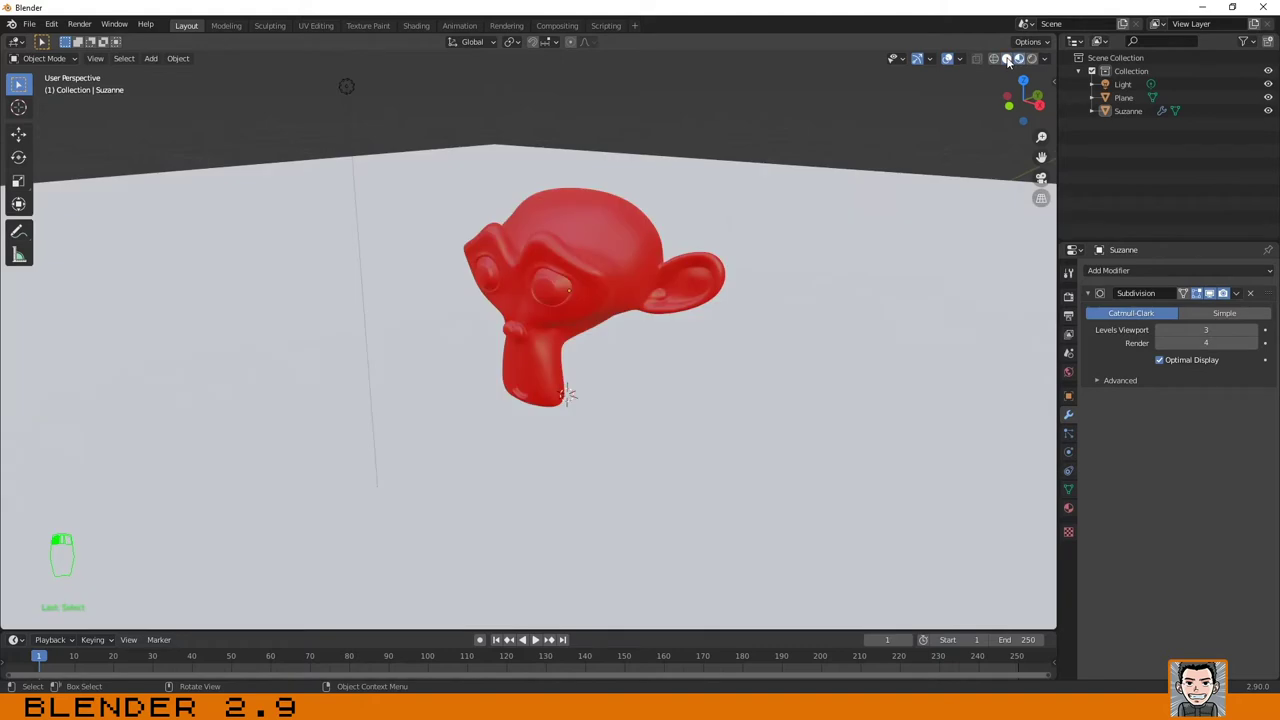
left_click(1006, 58)
left_click(993, 58)
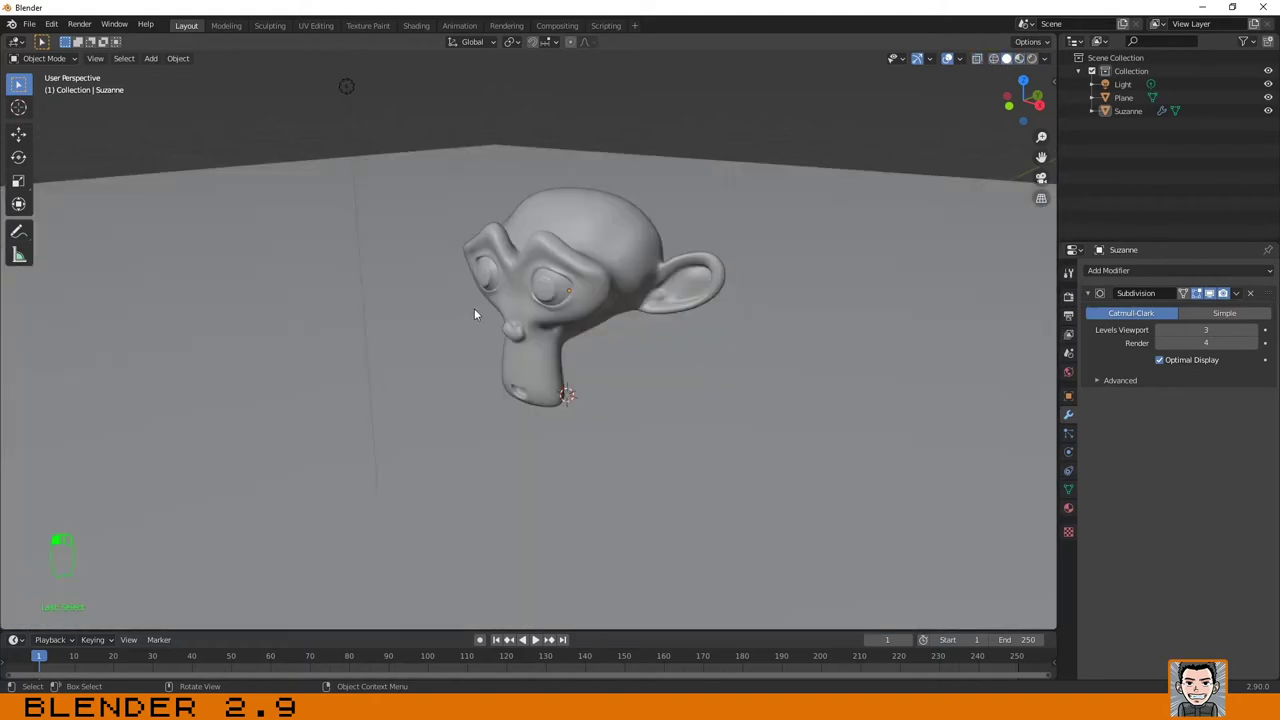
key("z")
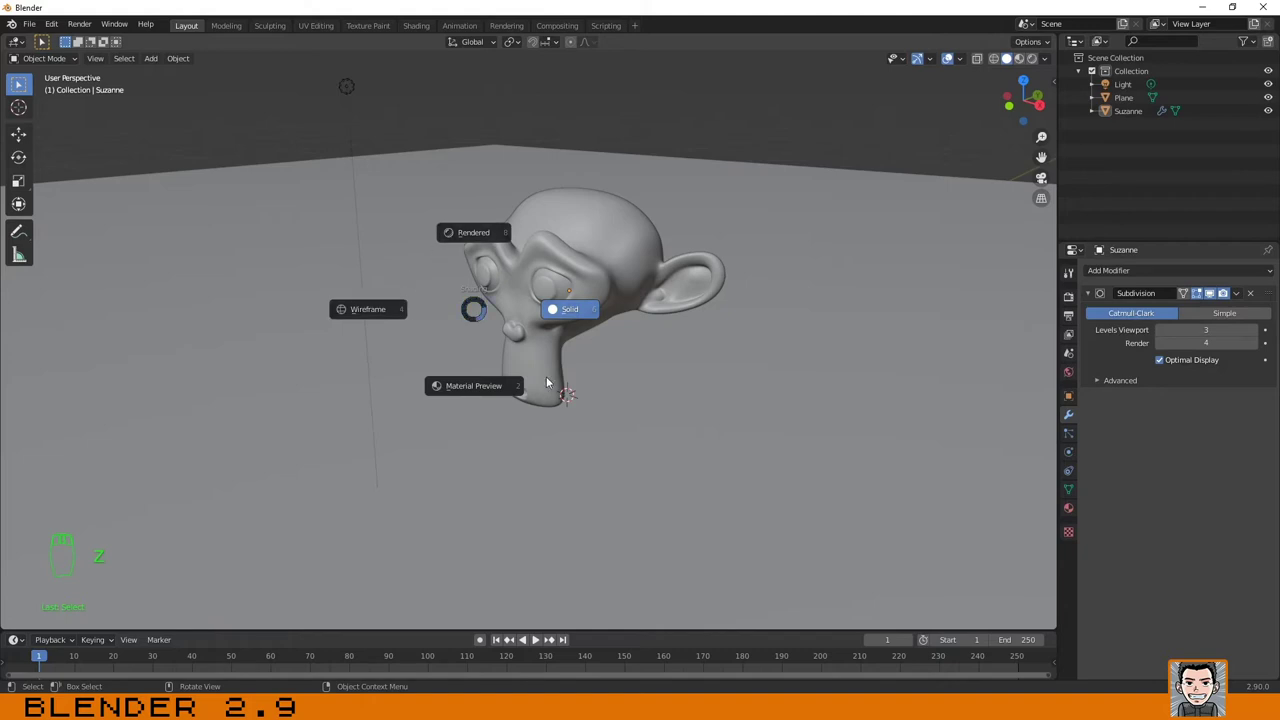
left_click(745, 96)
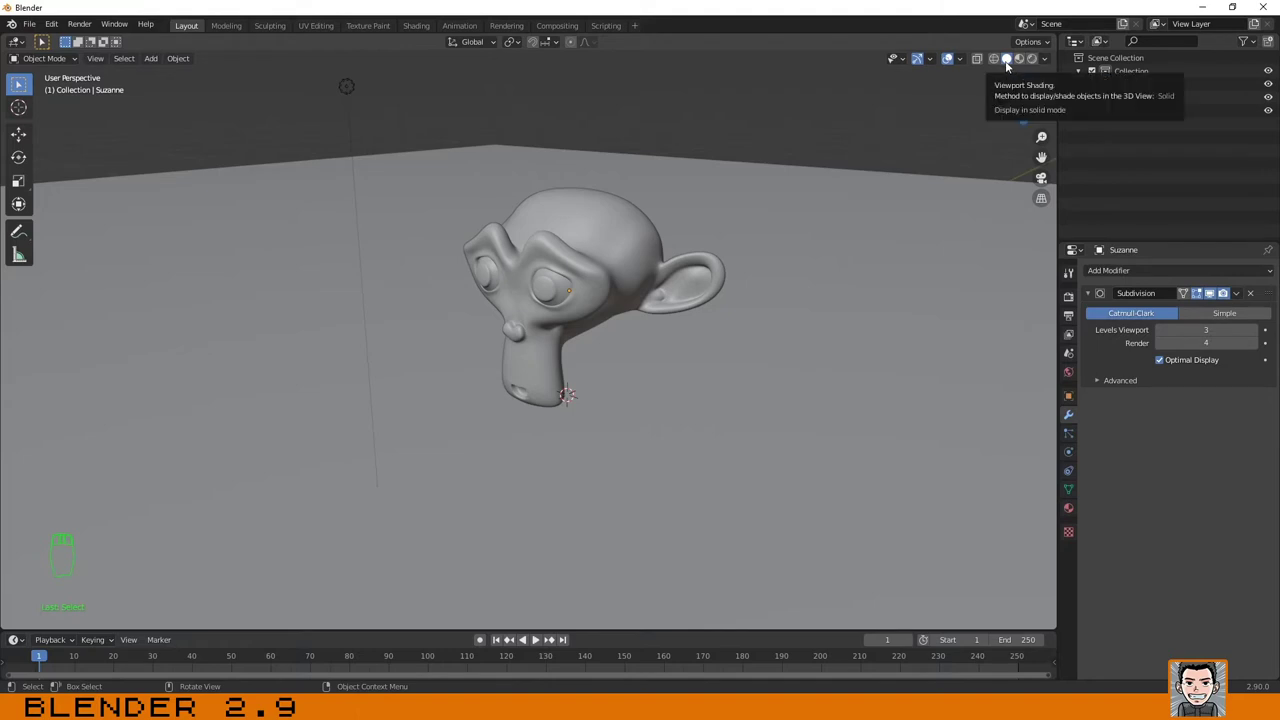
Put Suzanne into Edit Mode and box-select the vertices on one half of the head.
left_click(588, 290)
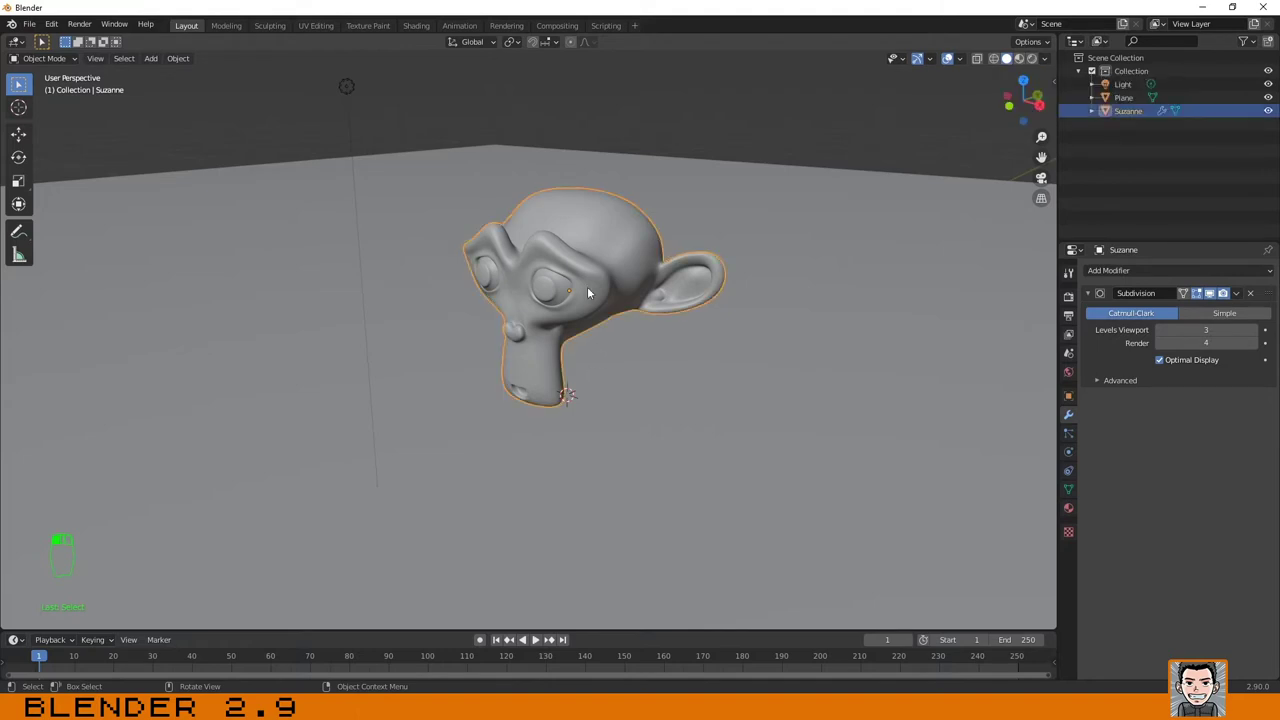
key("Tab")
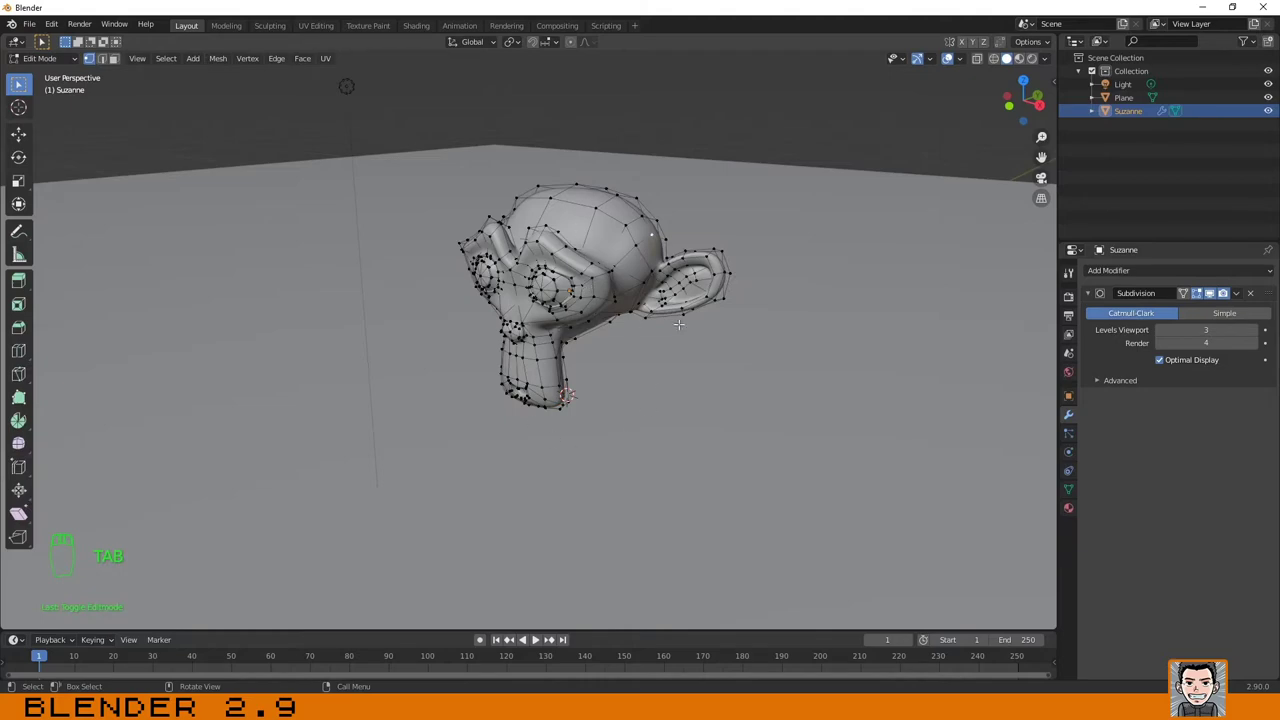
mouse_move(656, 256)
middle_mouse_down()
mouse_move(637, 281)
mouse_move(641, 260)
mouse_move(632, 266)
middle_mouse_up()
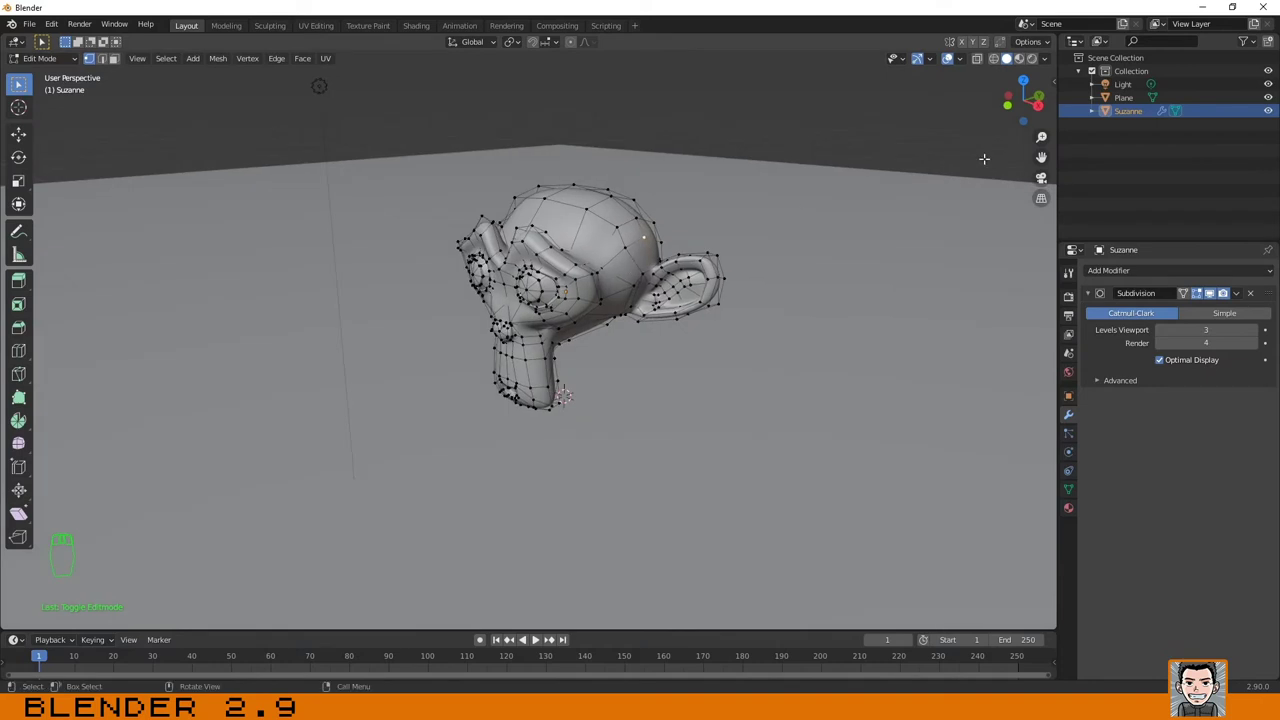
left_click(1048, 60)
mouse_move(506, 286)
middle_mouse_down()
mouse_move(494, 272)
mouse_move(507, 316)
middle_mouse_up()
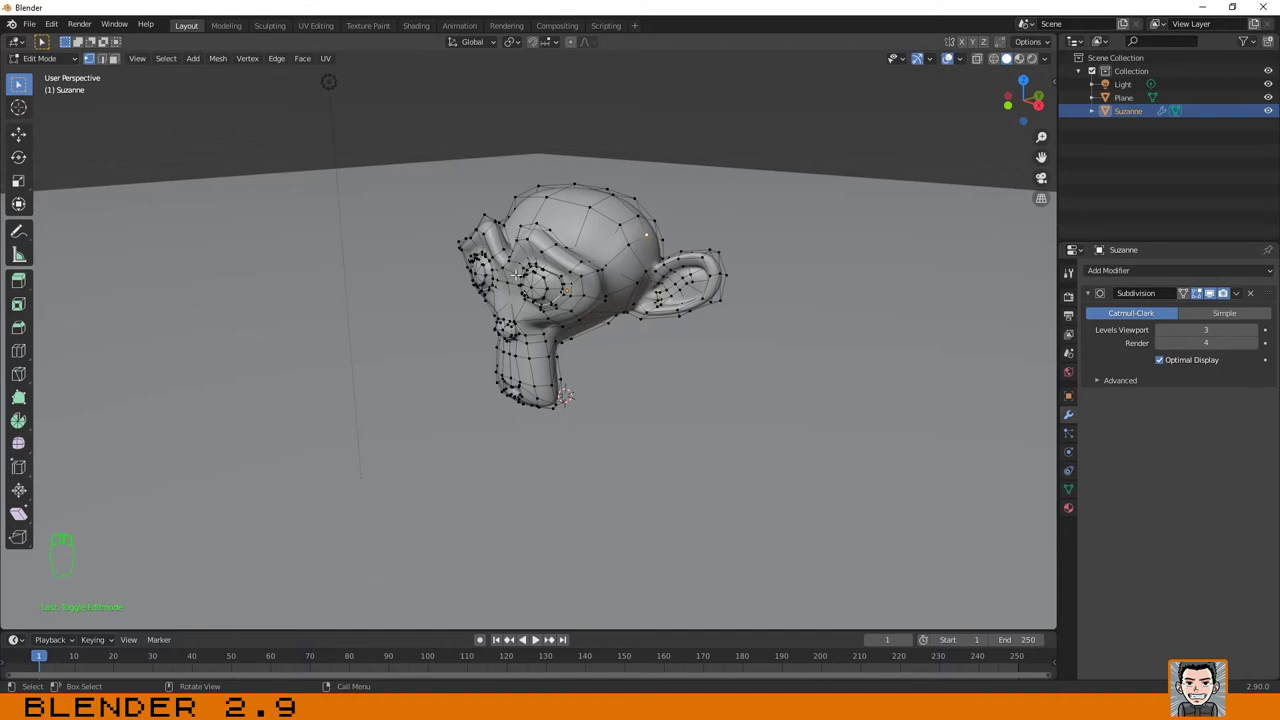
mouse_move(382, 114)
left_mouse_down()
mouse_move(541, 281)
mouse_move(763, 477)
left_mouse_up()
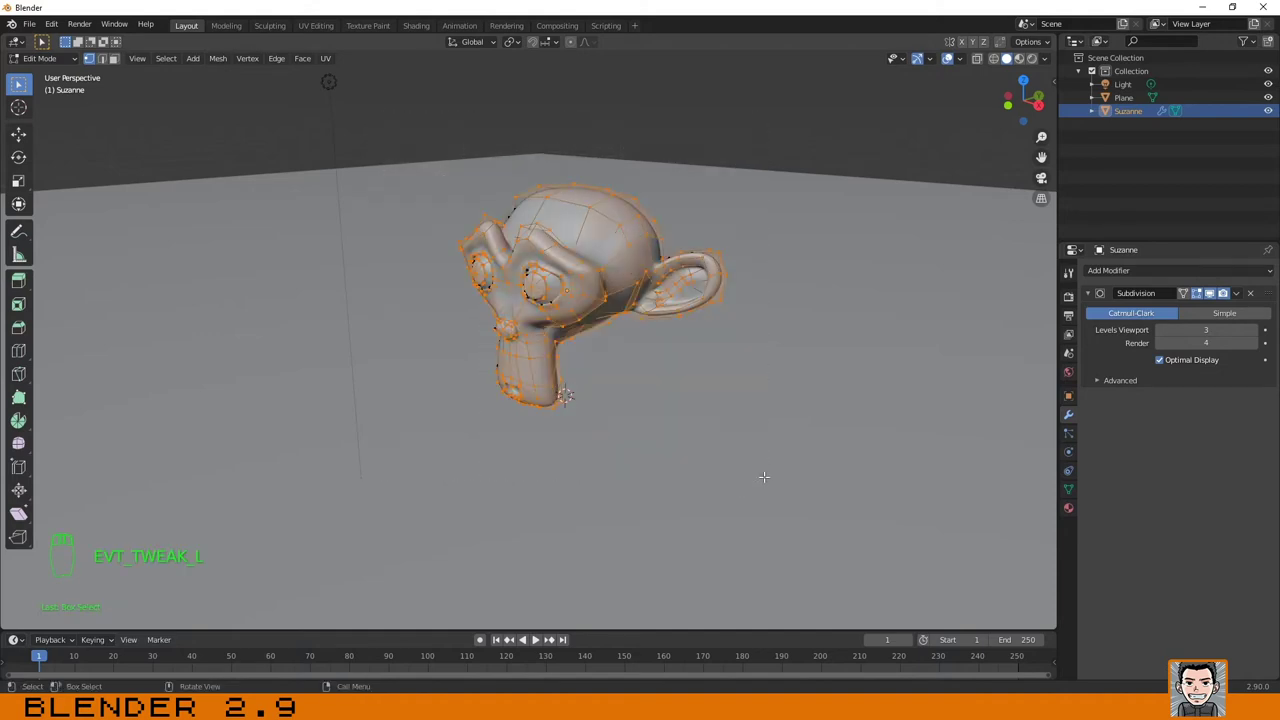
mouse_move(798, 278)
middle_mouse_down()
mouse_move(524, 269)
mouse_move(540, 278)
middle_mouse_up()
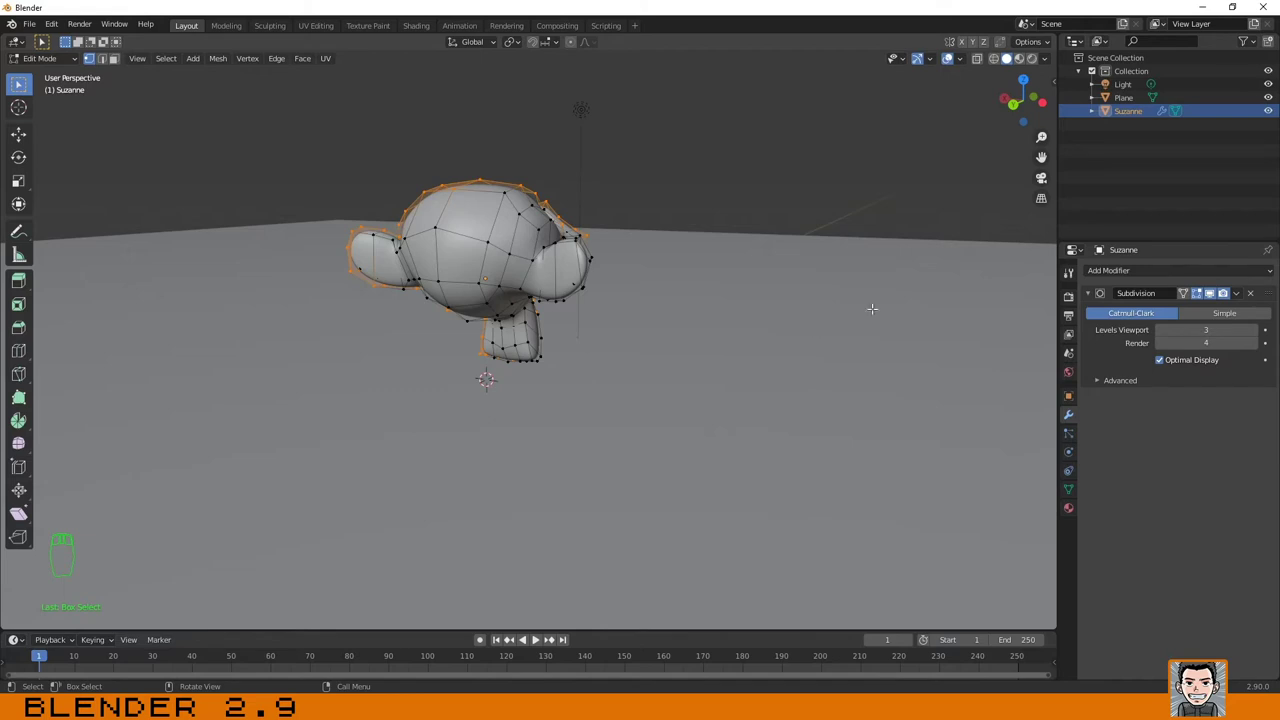
Enable X-Ray in the Shading popover and select all of Suzanne's vertices.
left_click(1046, 61)
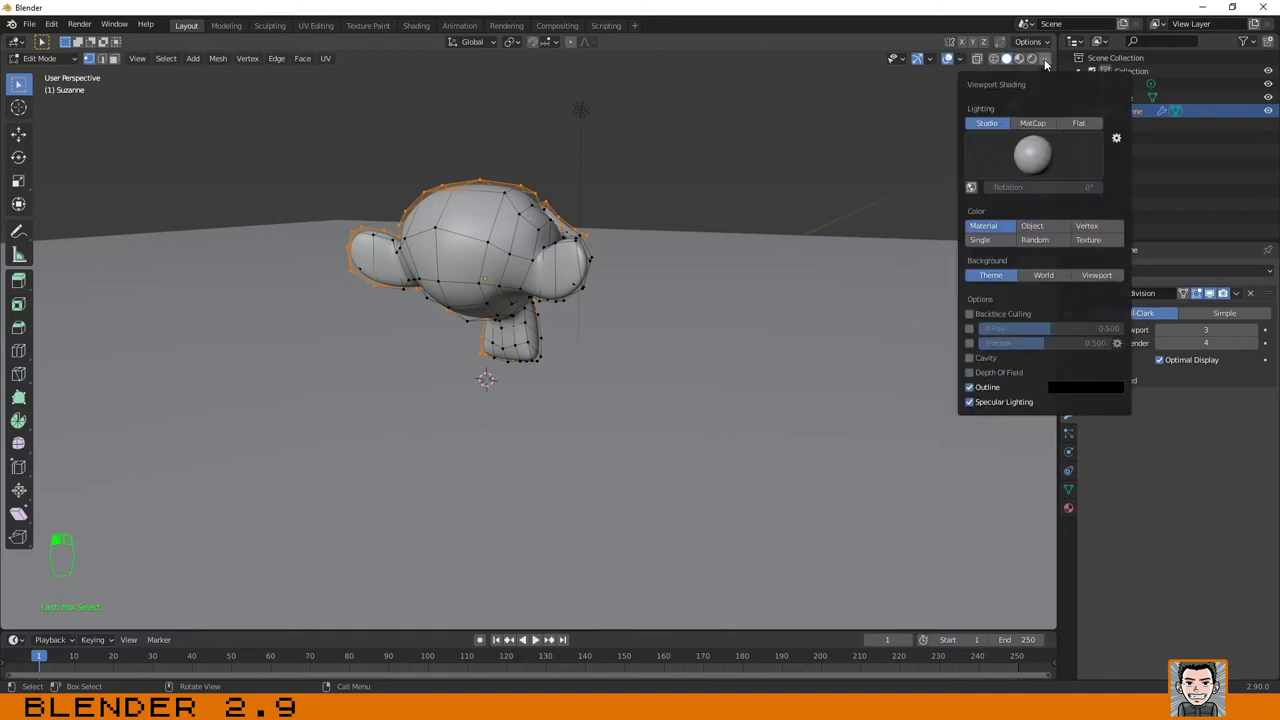
left_click(968, 328)
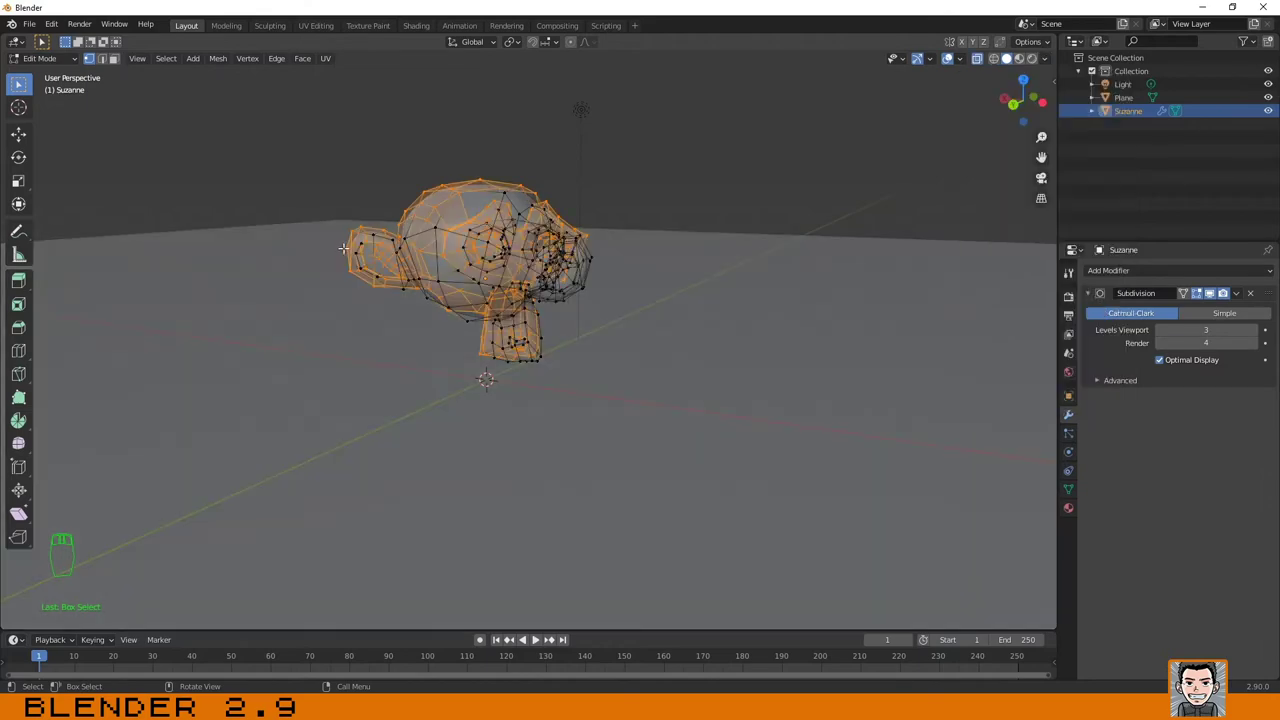
mouse_move(520, 300)
middle_mouse_down()
mouse_move(470, 281)
mouse_move(625, 268)
mouse_move(451, 120)
middle_mouse_up()
key("a")
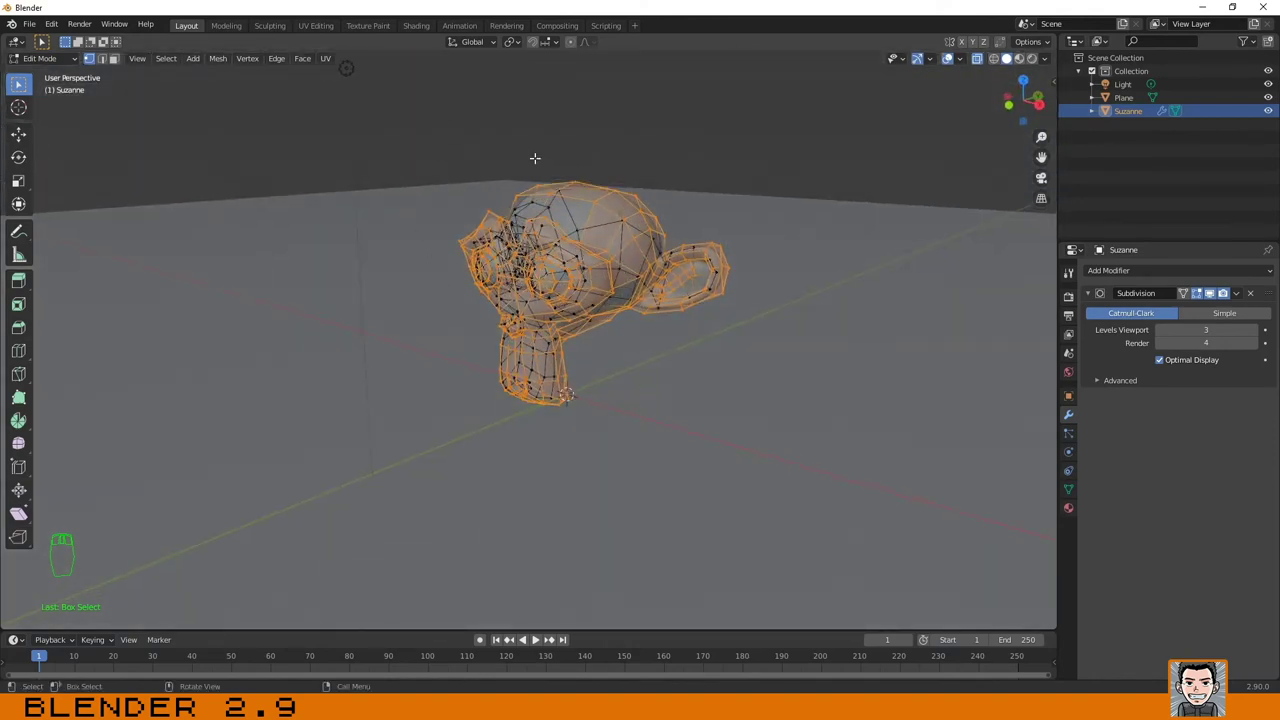
Raise the X-Ray alpha to about 0.827, then turn X-Ray off.
left_click(1044, 58)
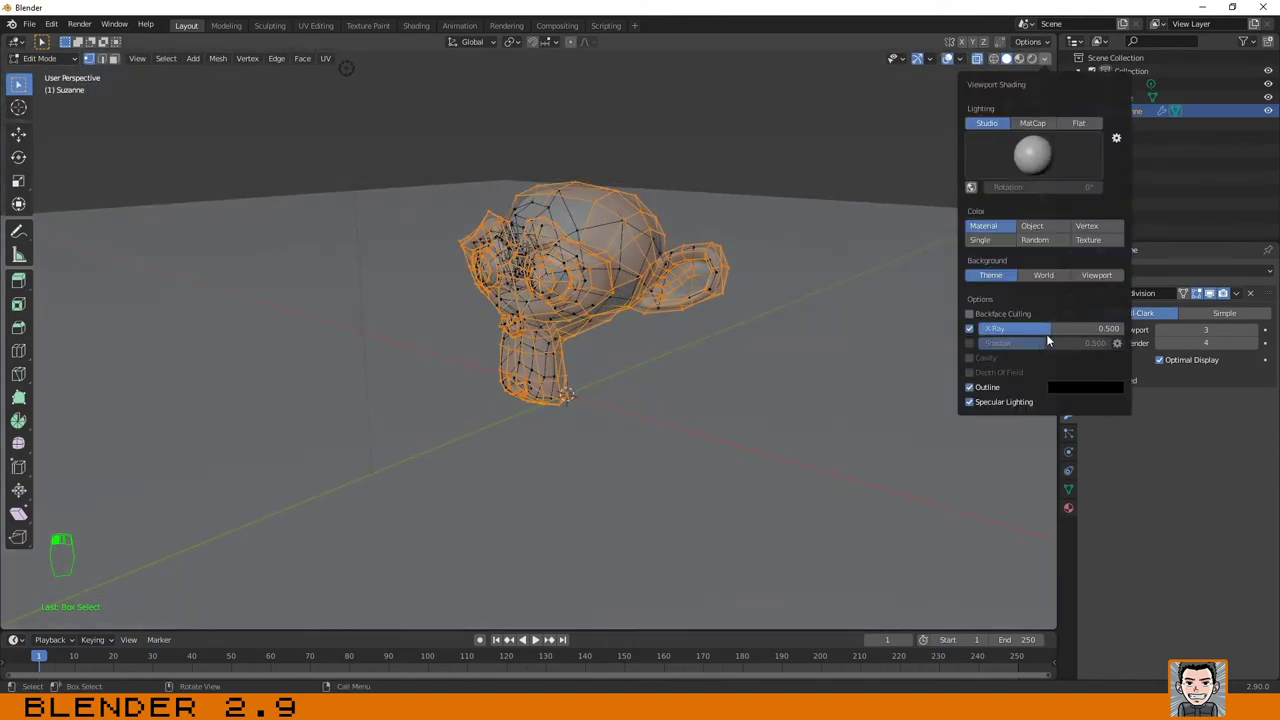
mouse_move(1046, 329)
left_mouse_down()
mouse_move(1095, 329)
mouse_move(1046, 329)
left_mouse_up()
left_click(970, 329)
left_click(1045, 58)
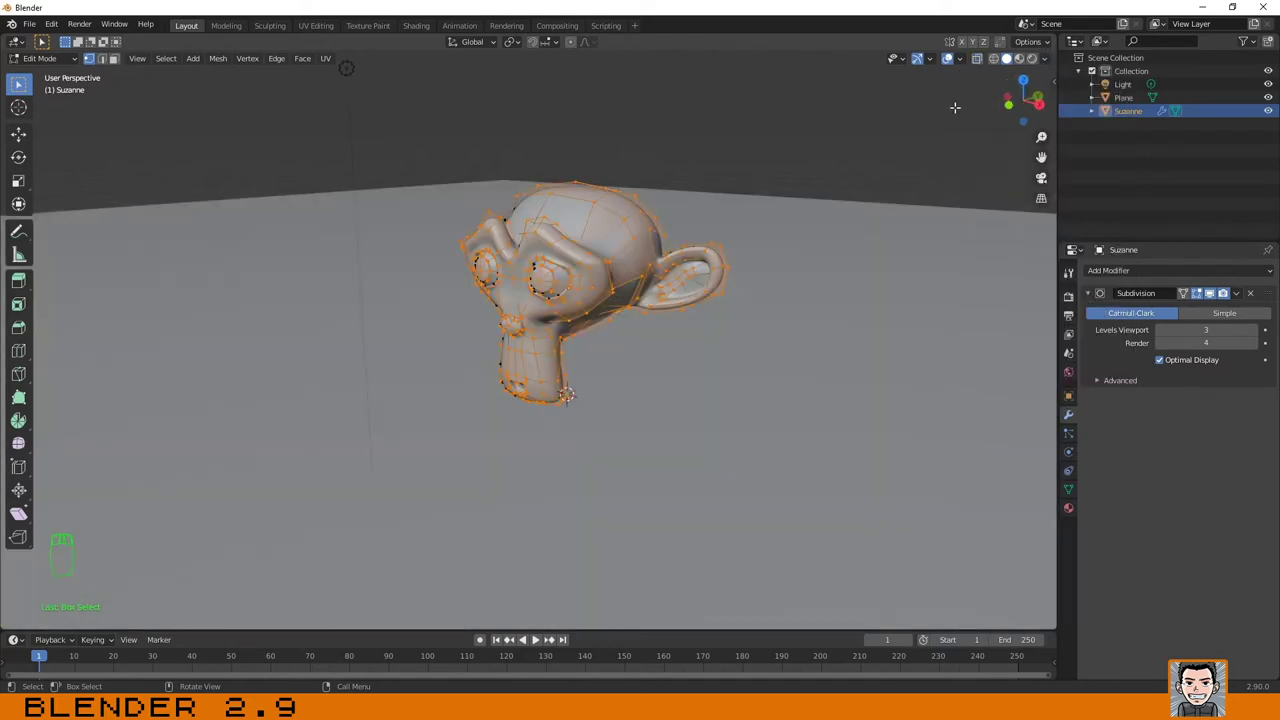
With X-Ray on, box-select then deselect the vertices, and return Suzanne to Object Mode deselected.
left_click(976, 60)
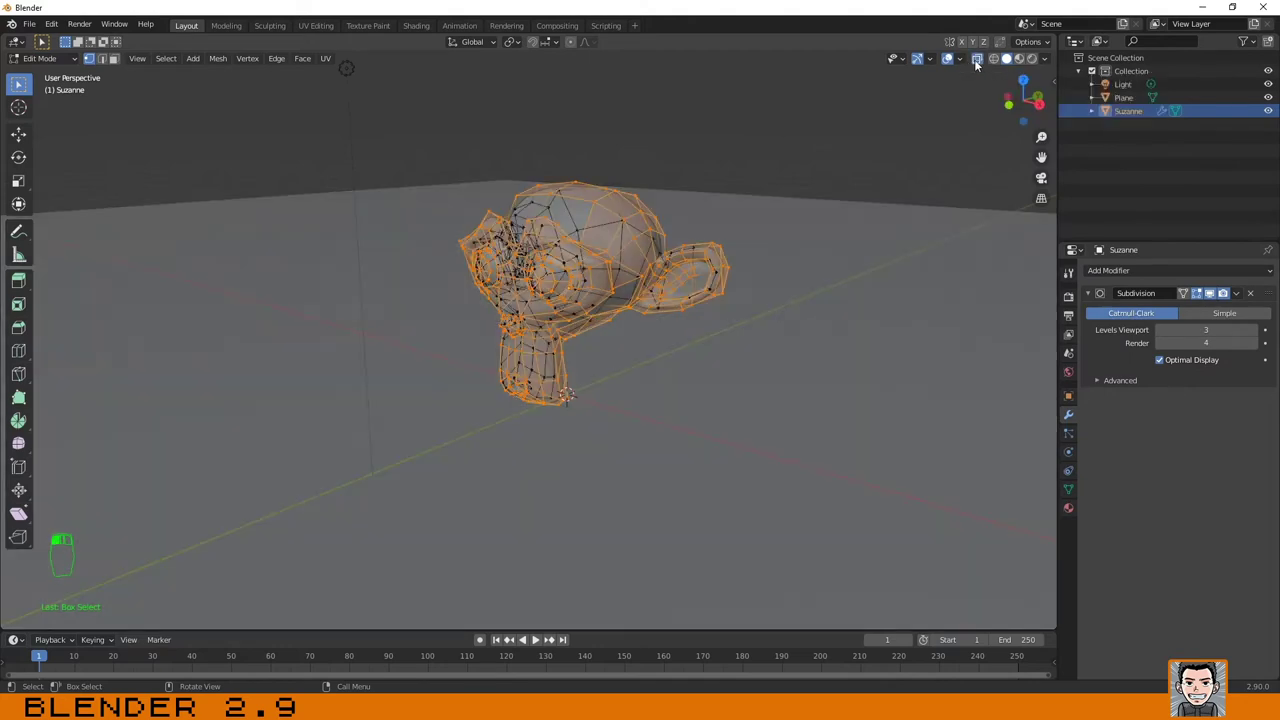
left_click_drag(425, 145, 760, 477)
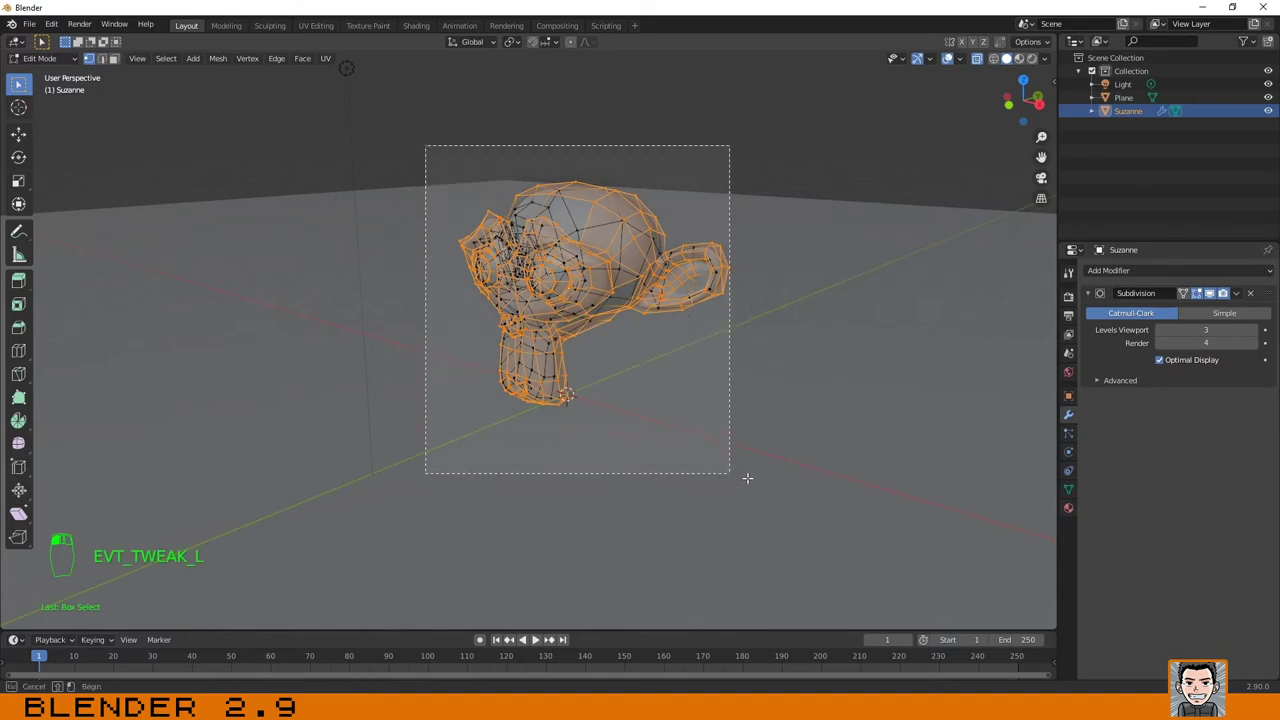
left_click(474, 160)
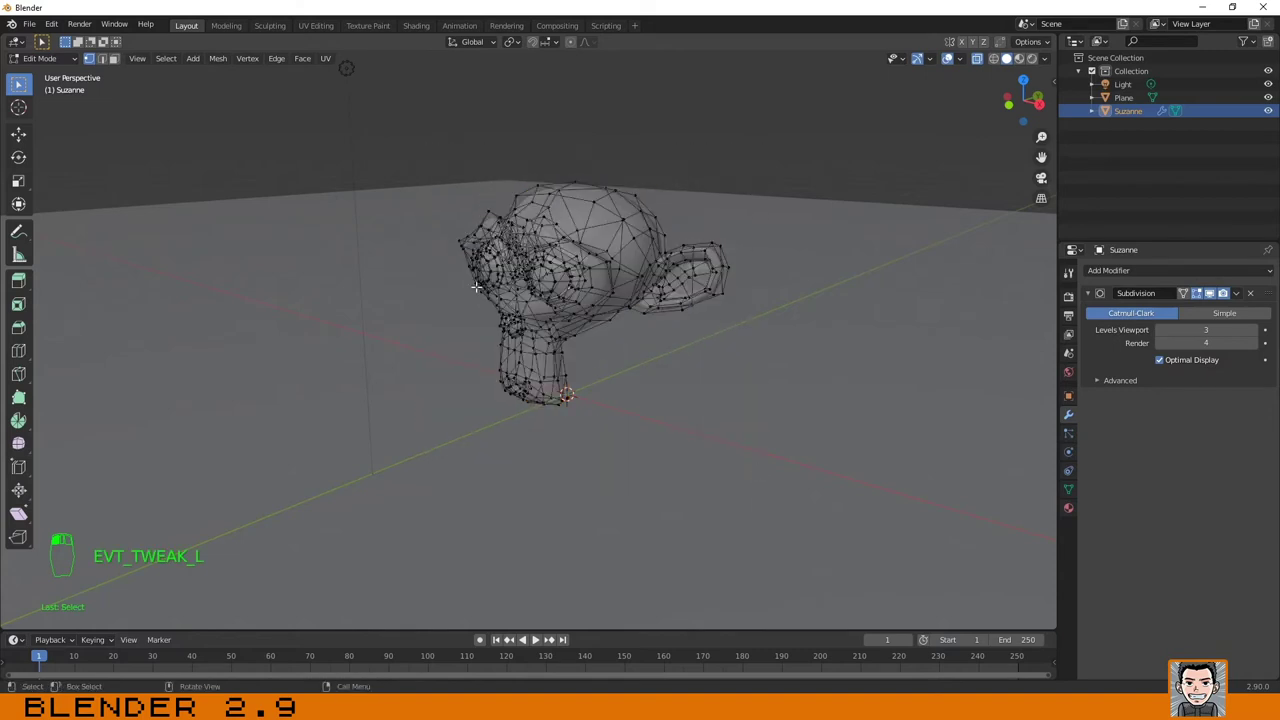
key("Tab")
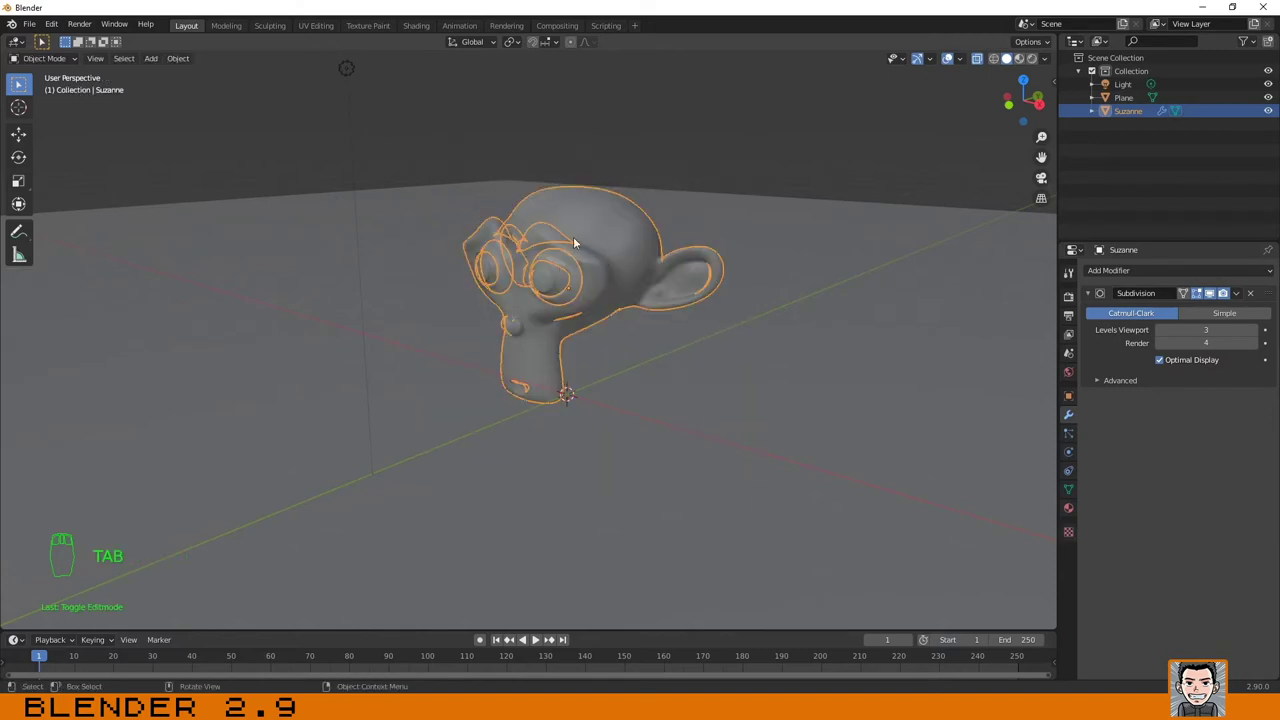
left_click(678, 177)
mouse_move(622, 259)
middle_mouse_down()
mouse_move(652, 313)
mouse_move(591, 264)
mouse_move(679, 245)
mouse_move(615, 281)
mouse_move(646, 307)
mouse_move(660, 302)
middle_mouse_up()
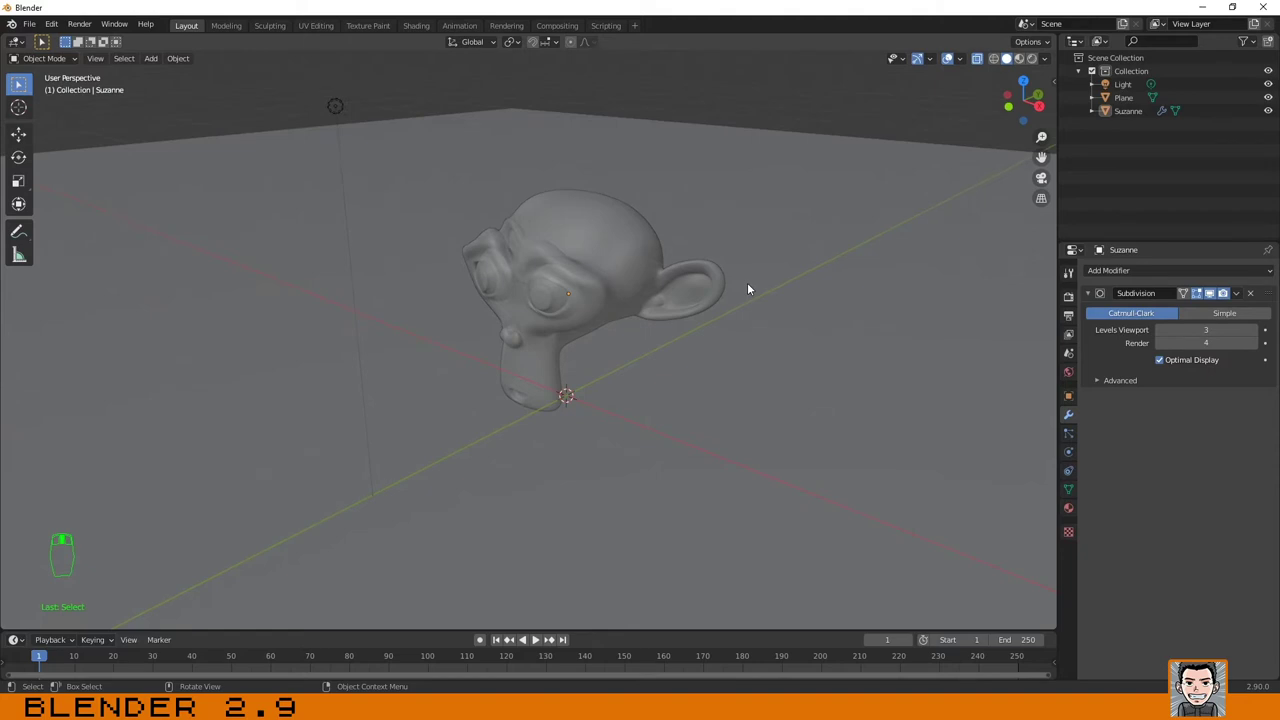
left_click(994, 58)
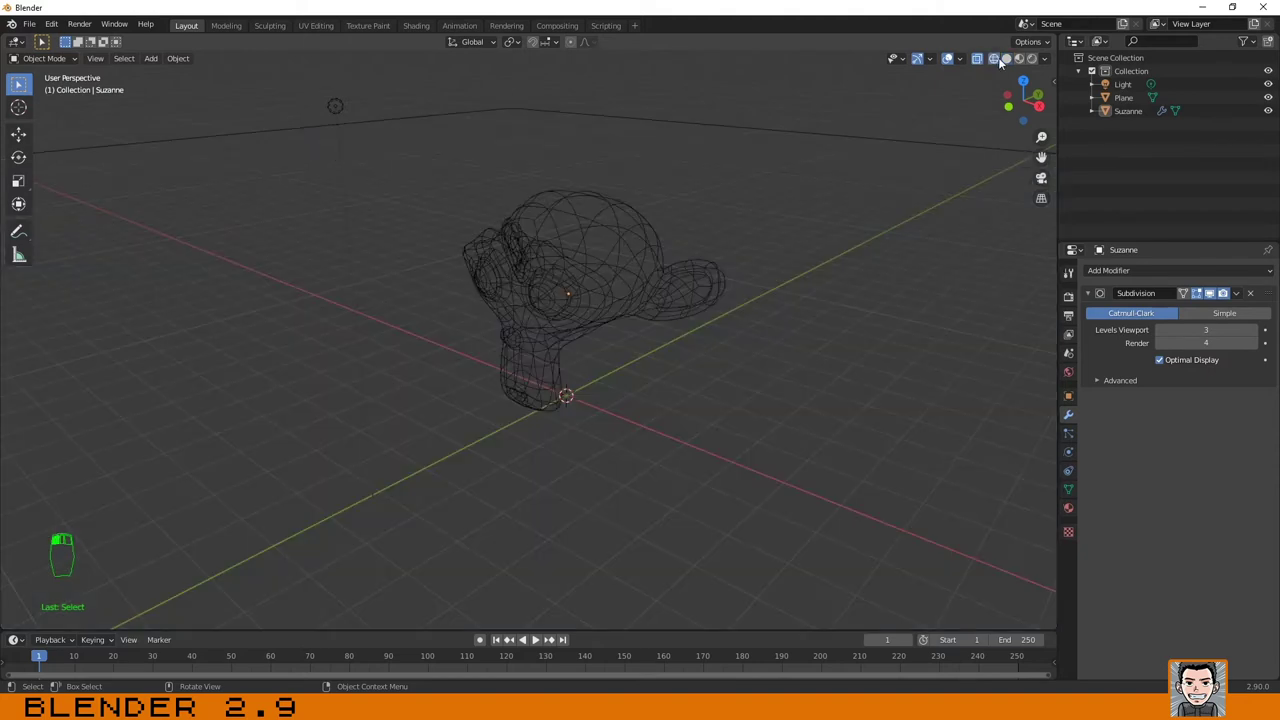
left_click(577, 269)
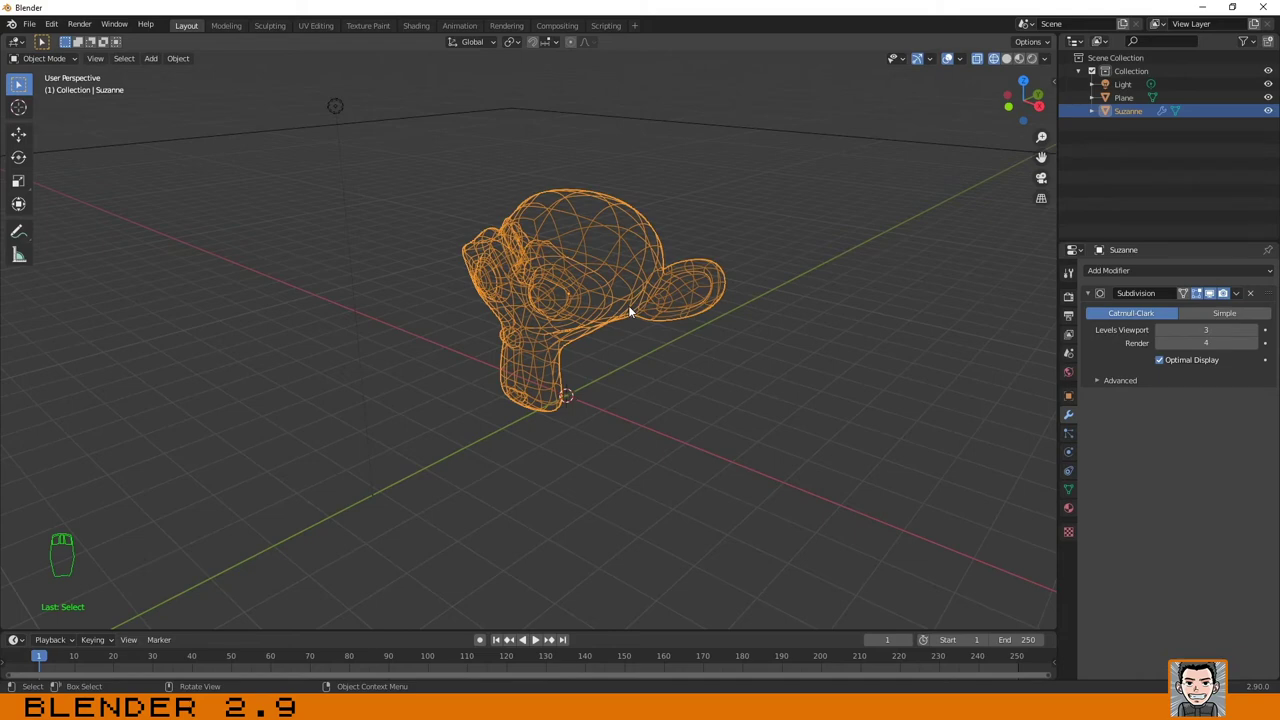
mouse_move(628, 305)
middle_mouse_down()
mouse_move(532, 335)
mouse_move(592, 350)
mouse_move(528, 365)
mouse_move(506, 315)
mouse_move(554, 305)
mouse_move(518, 326)
mouse_move(537, 298)
middle_mouse_up()
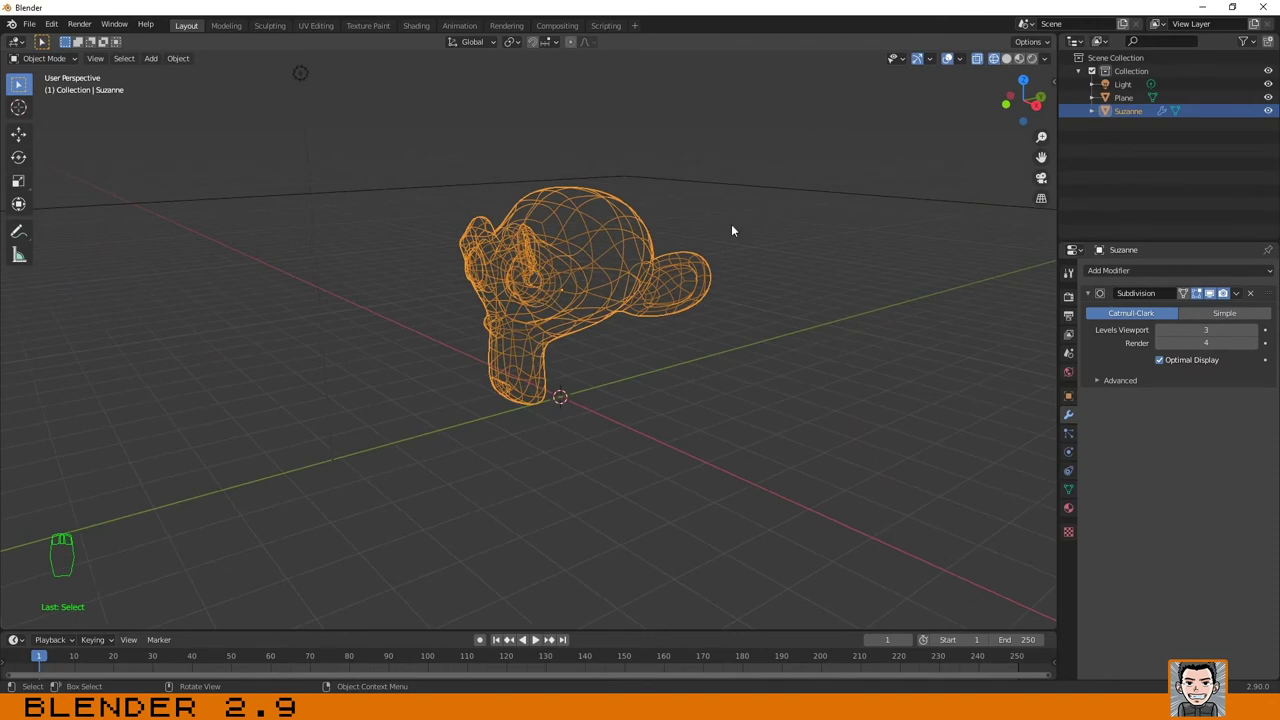
key("Tab")
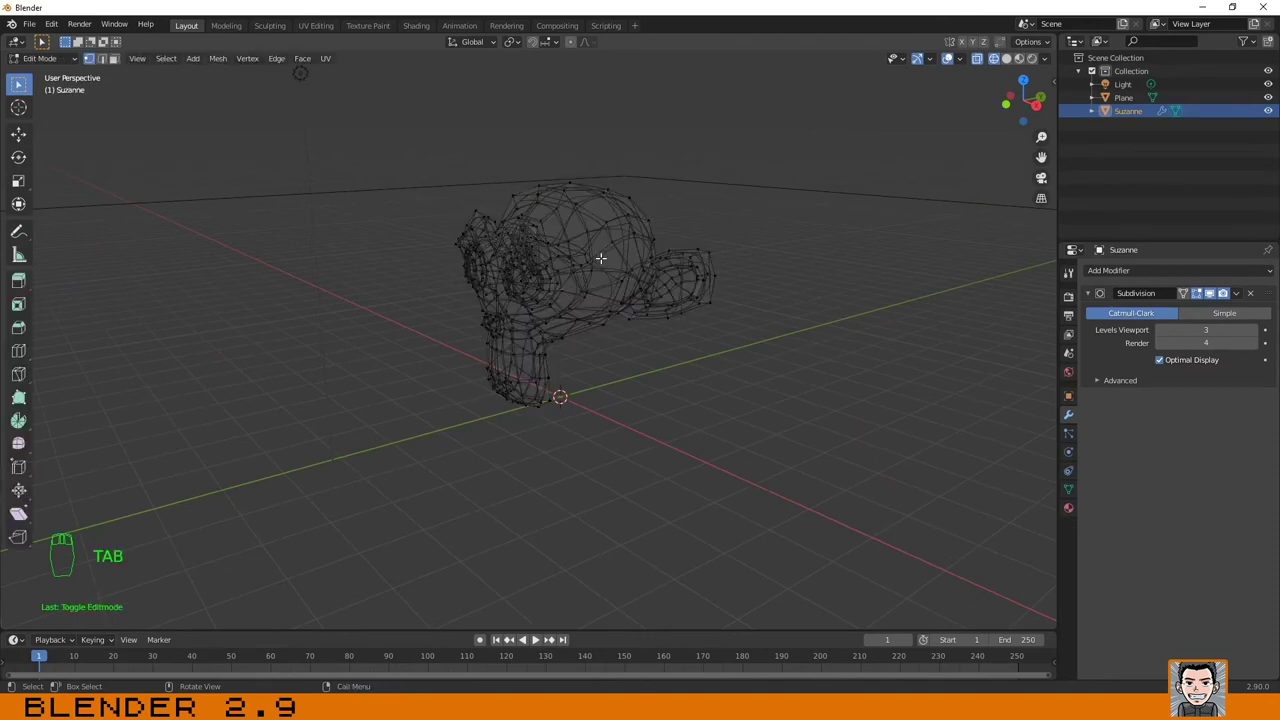
key("Tab")
middle_click_drag(636, 332, 654, 357)
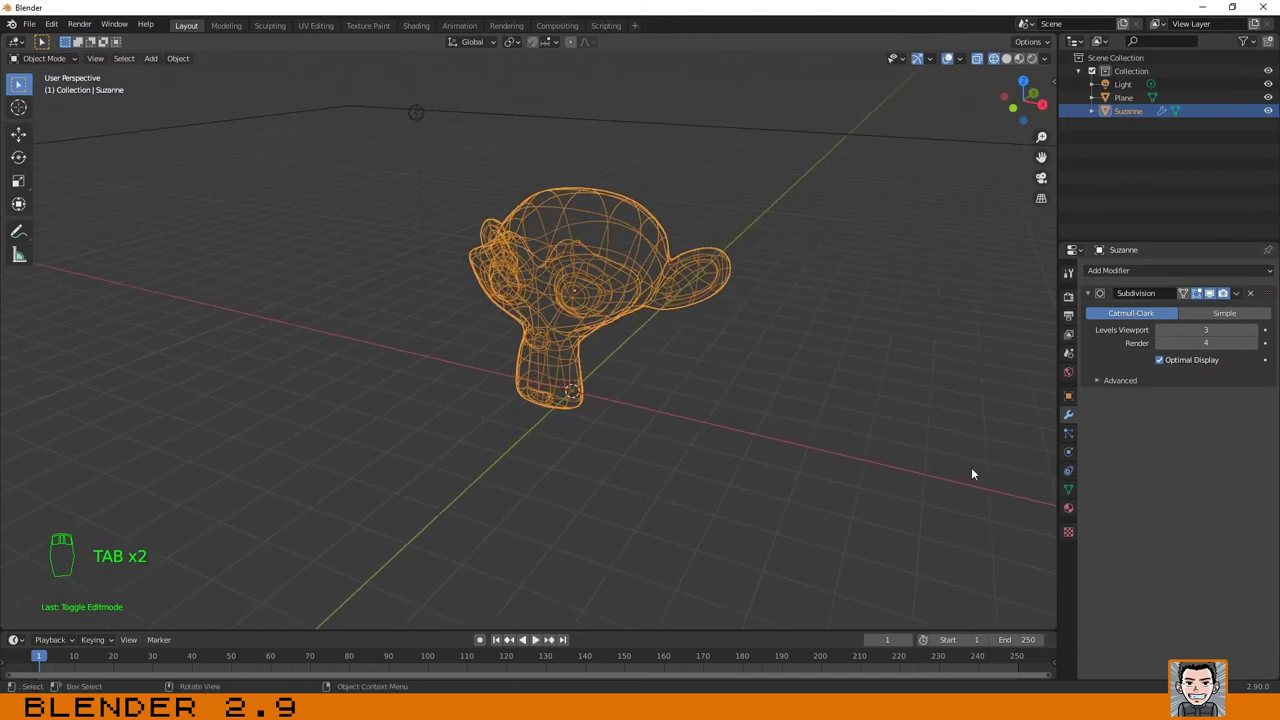
left_click(1006, 58)
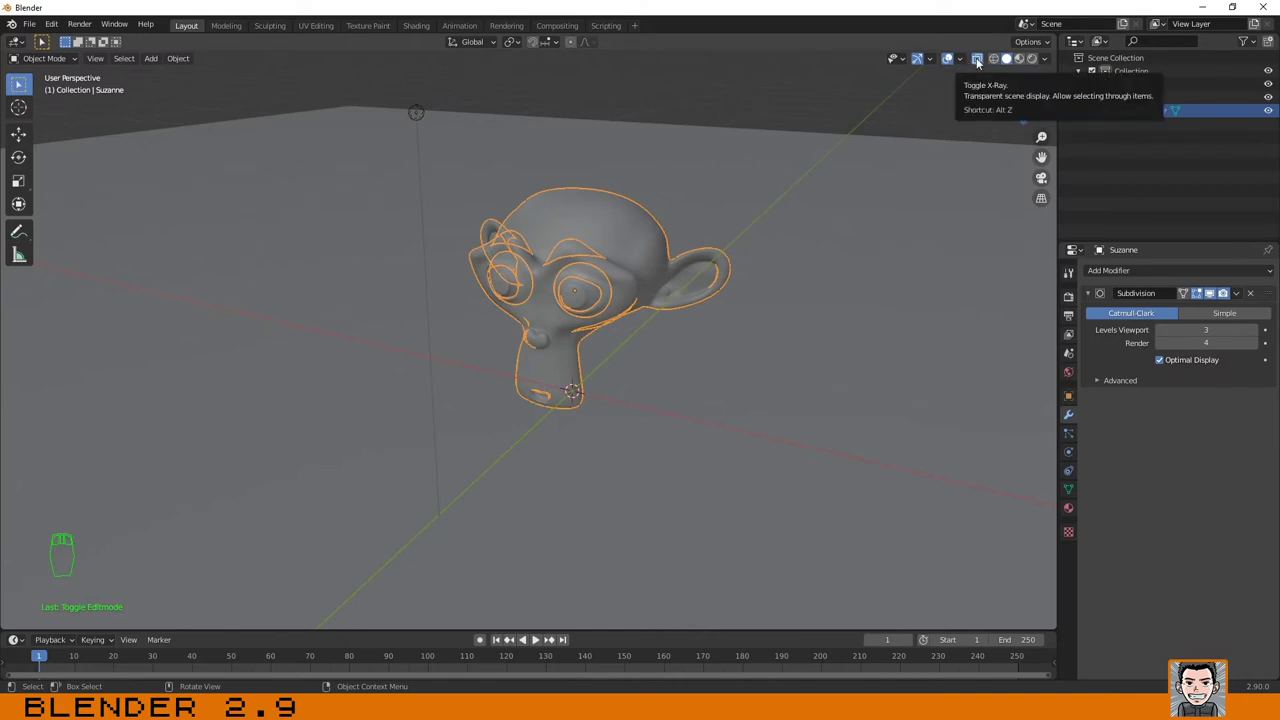
With X-Ray on, select Suzanne and enter Edit Mode.
left_click(977, 60)
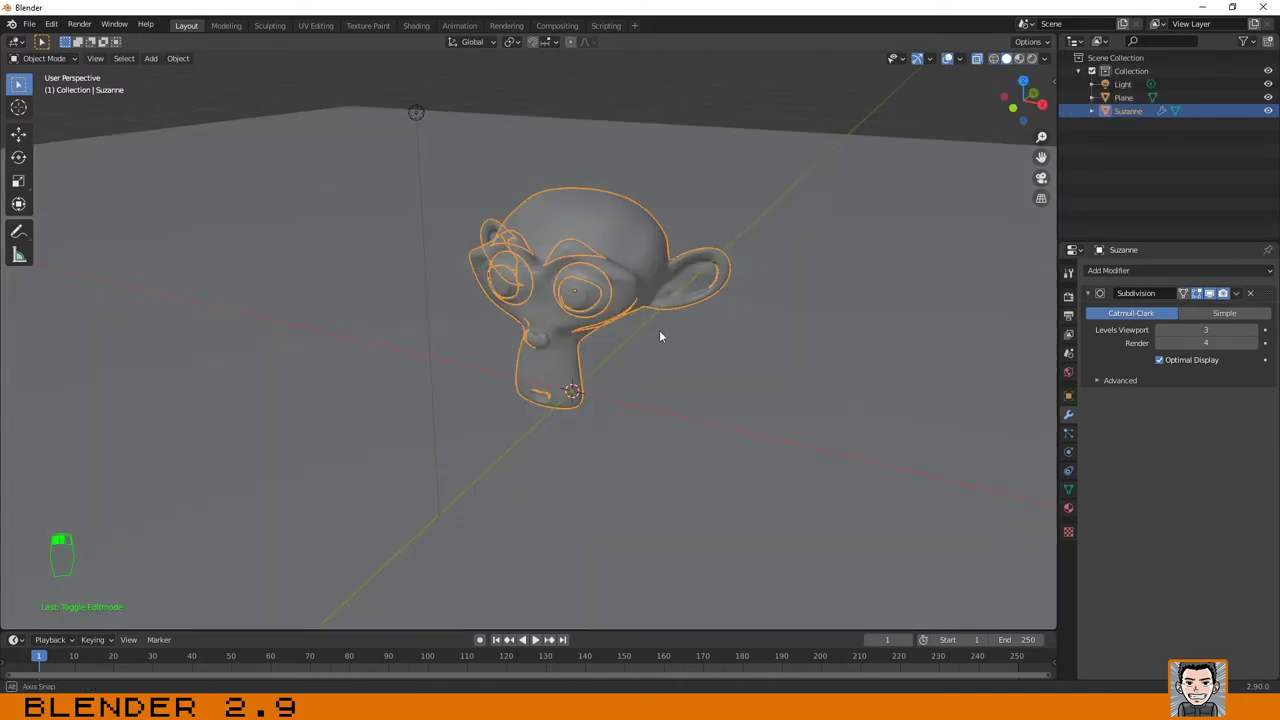
middle_click_drag(659, 330, 639, 288)
left_click(608, 237)
left_click(583, 318)
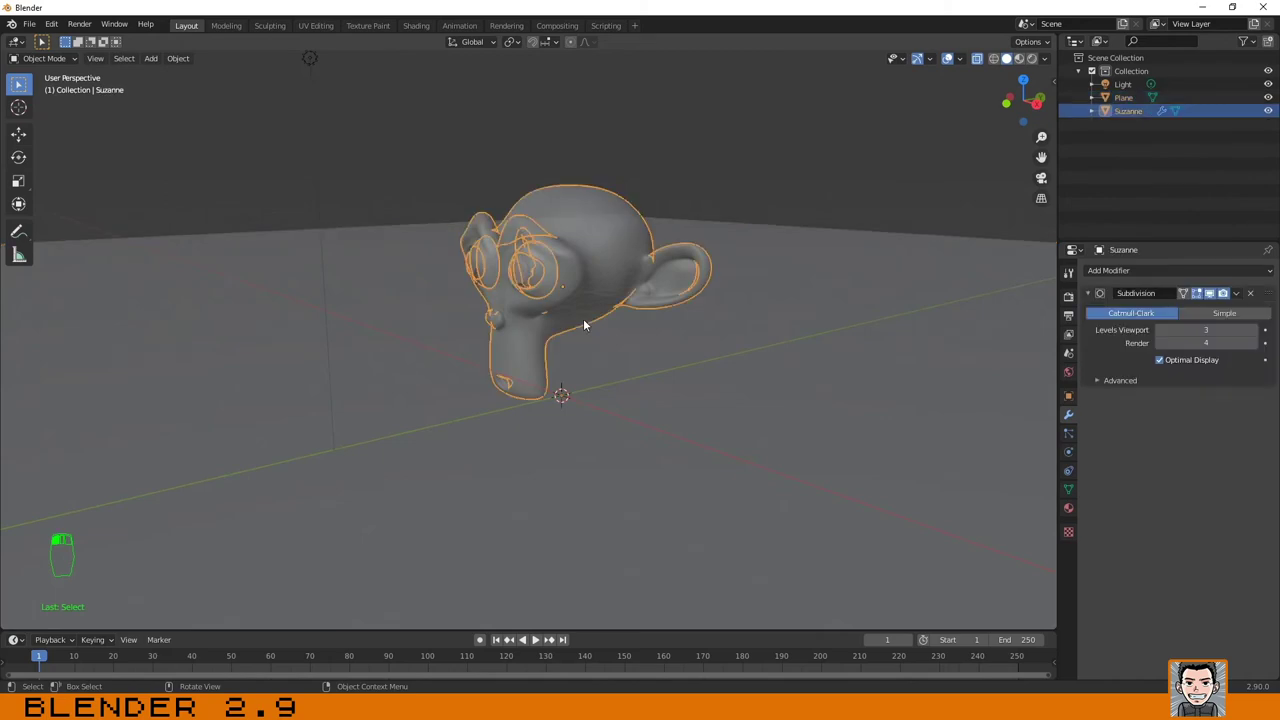
key("Tab")
mouse_move(586, 306)
middle_mouse_down()
mouse_move(678, 332)
mouse_move(560, 256)
middle_mouse_up()
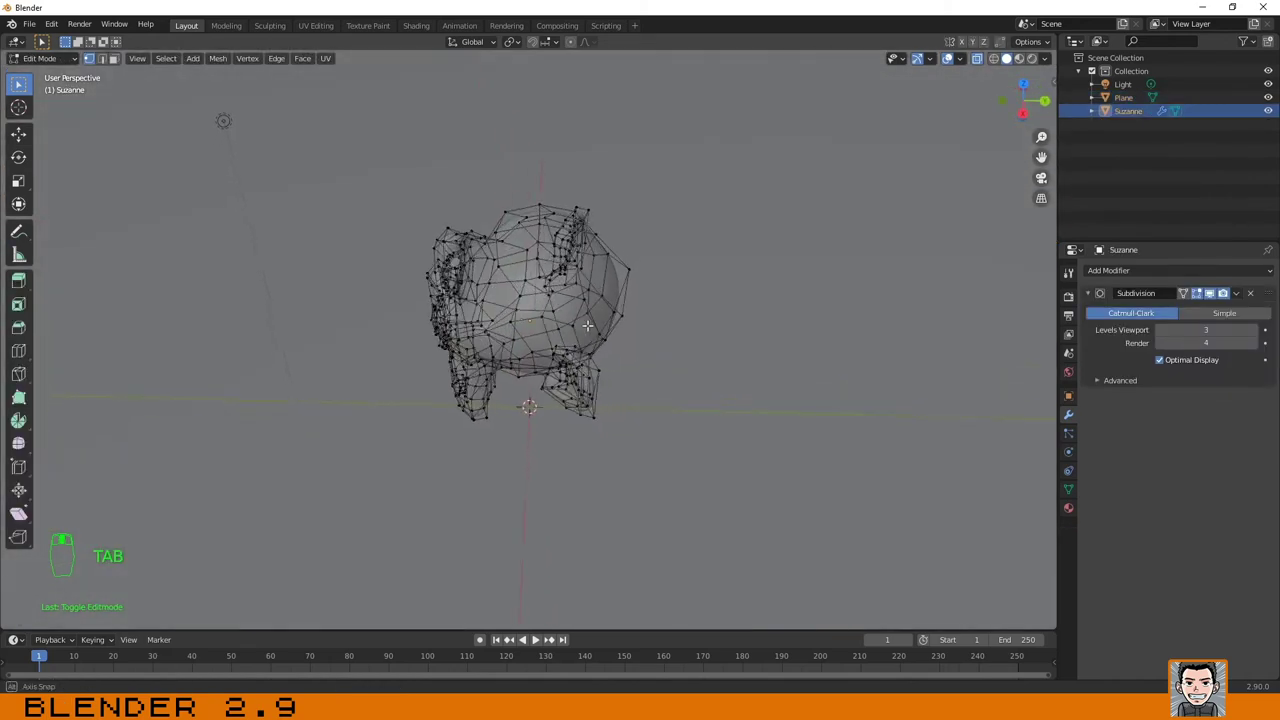
Turn X-Ray off and switch the viewport to Wireframe shading.
middle_click_drag(502, 310, 694, 304)
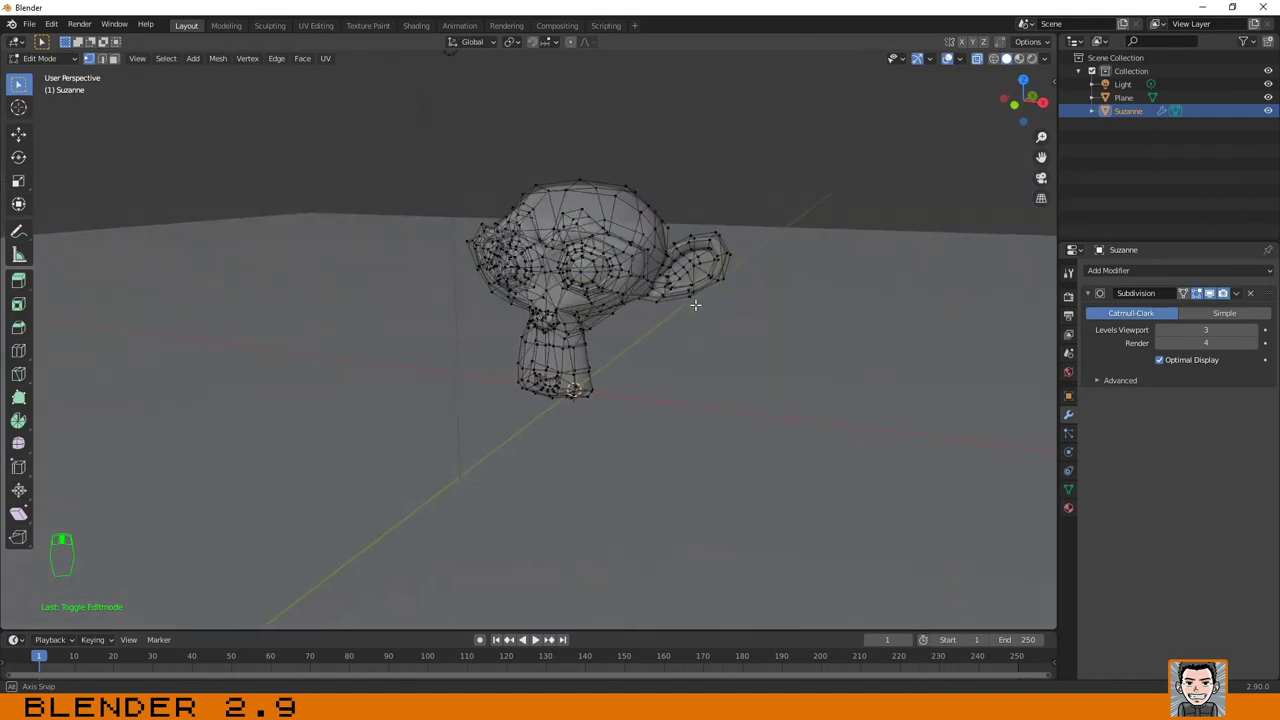
left_click(977, 59)
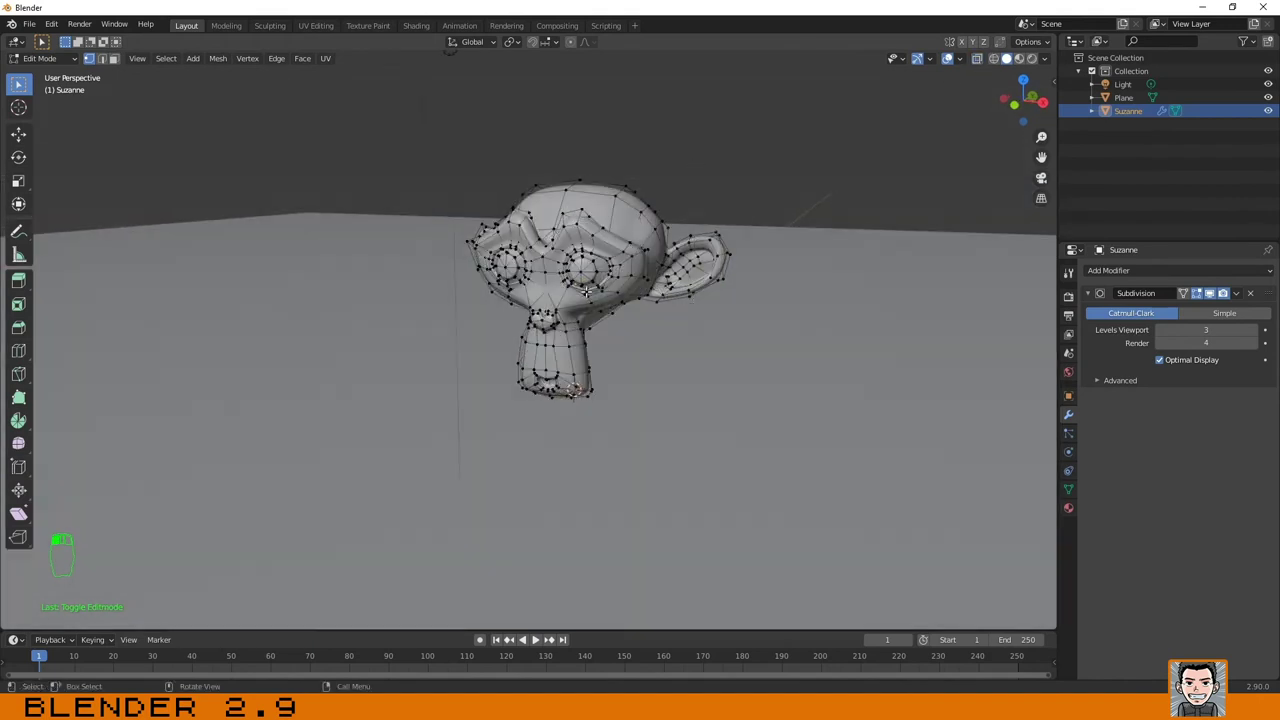
left_click(994, 58)
mouse_move(702, 300)
middle_mouse_down()
mouse_move(746, 294)
mouse_move(683, 306)
mouse_move(657, 254)
mouse_move(715, 226)
mouse_move(834, 317)
mouse_move(794, 343)
mouse_move(812, 294)
middle_mouse_up()
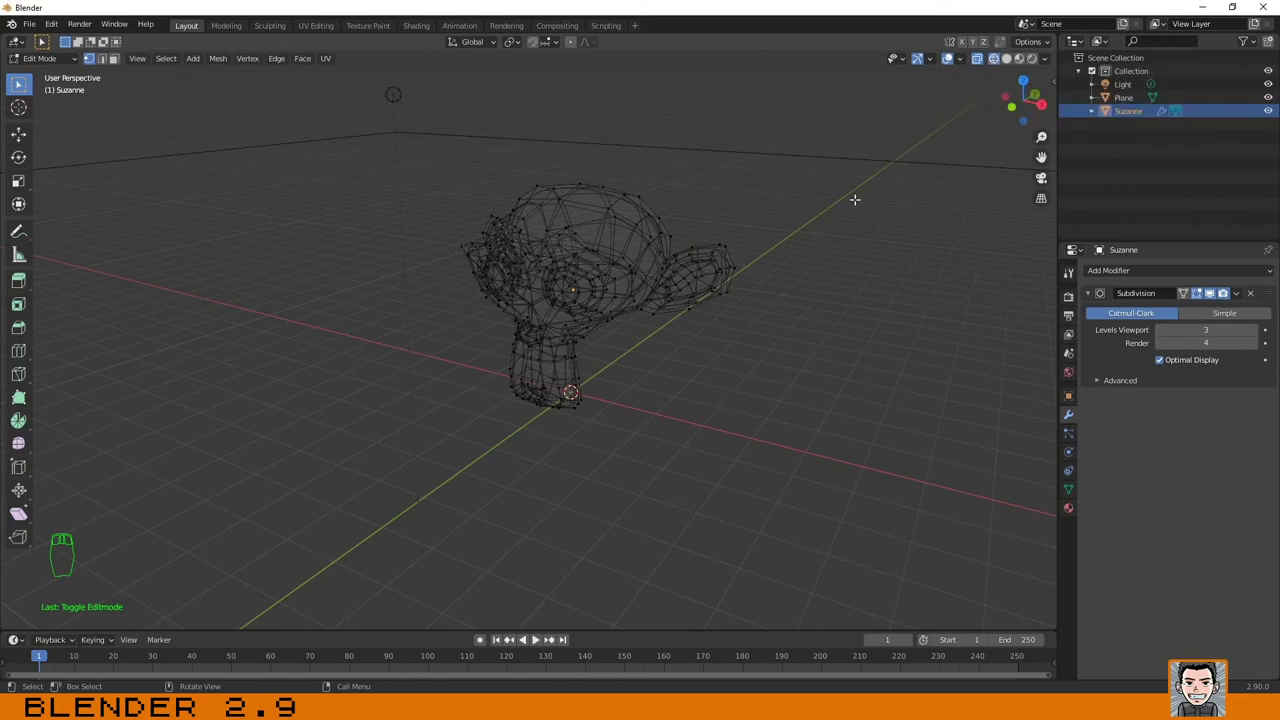
Show Suzanne red in Material Preview, exit to Object Mode, and deselect it.
left_click(1019, 59)
key("Tab")
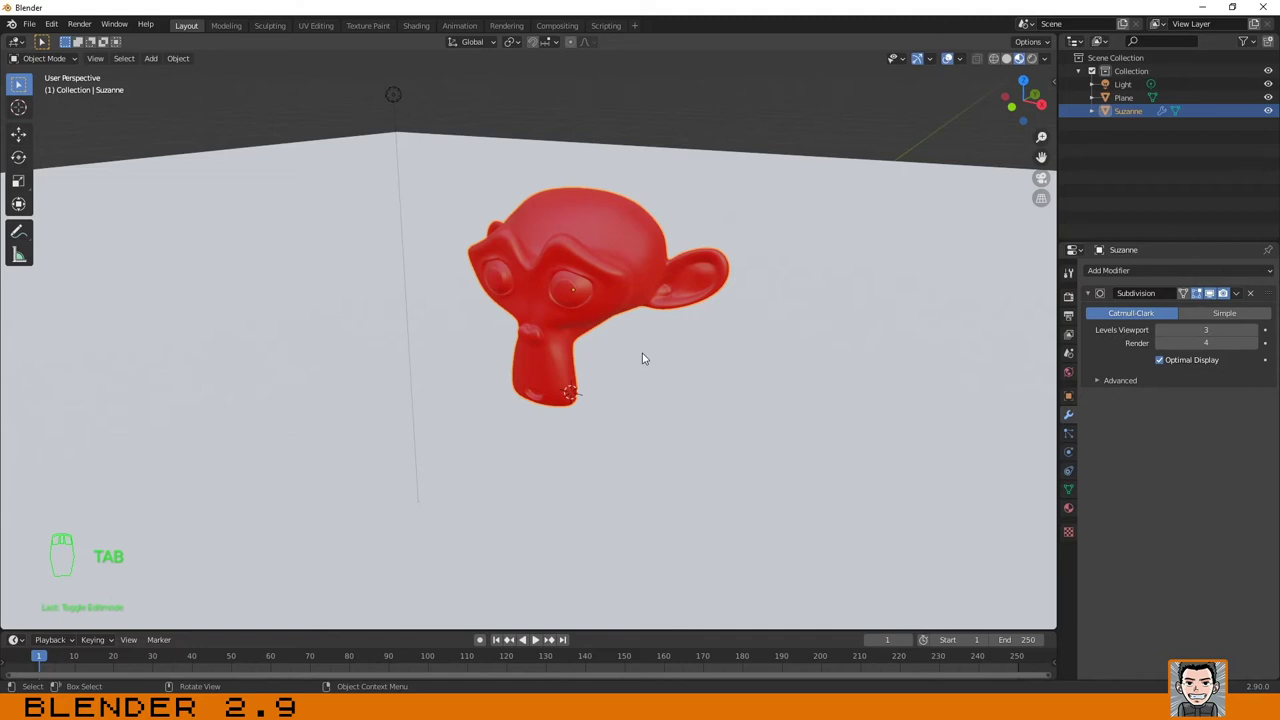
middle_click_drag(643, 358, 718, 124)
left_click(718, 124)
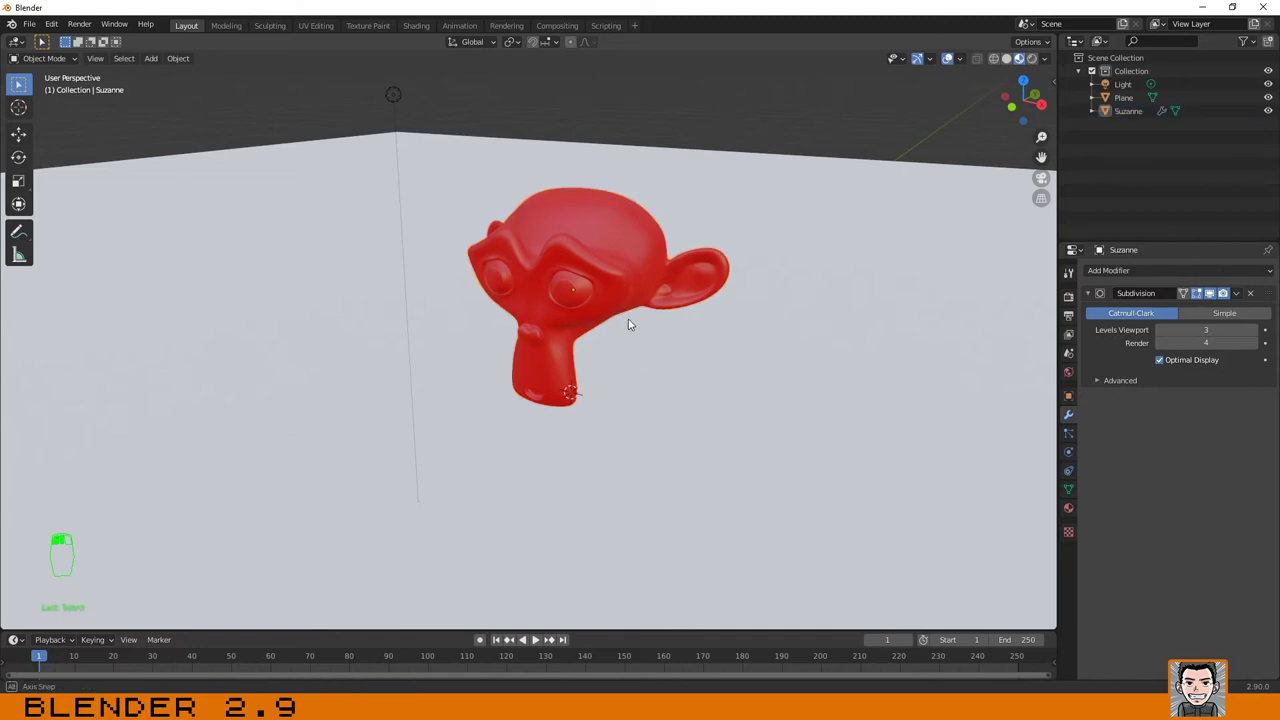
middle_click_drag(566, 322, 595, 315)
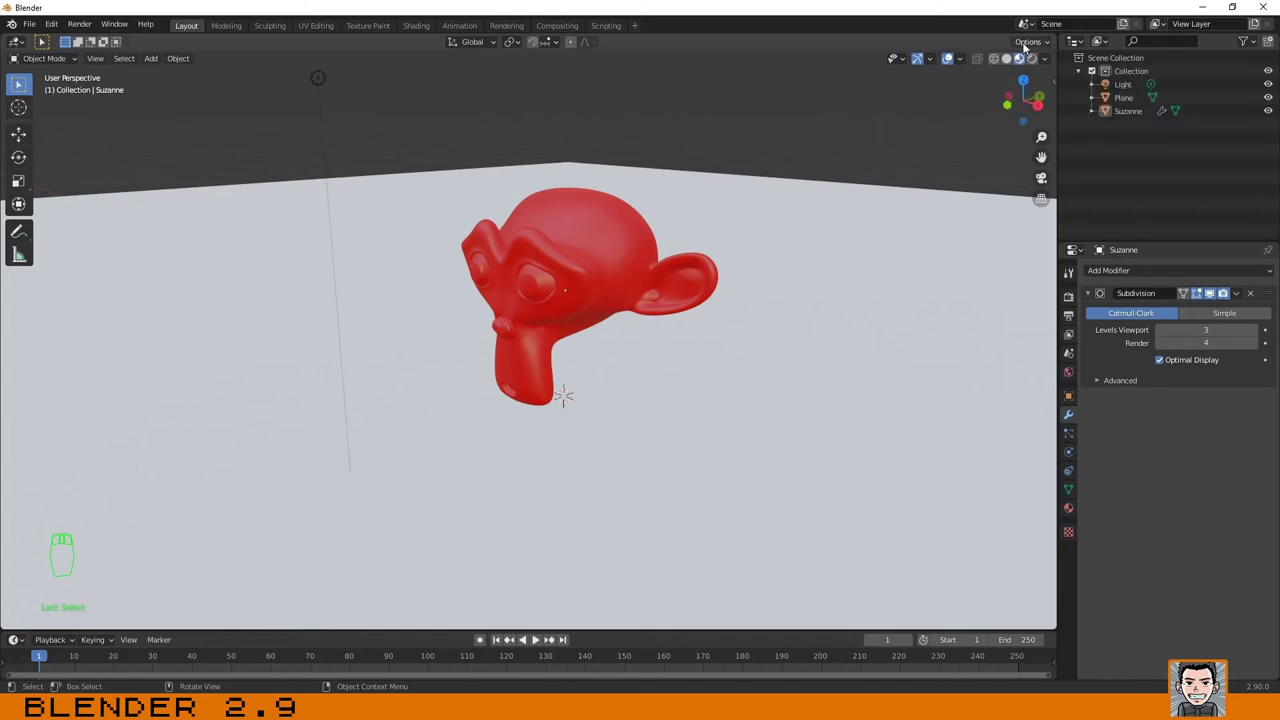
Switch the viewport to Rendered shading to see Suzanne's shadow on the floor.
left_click(1031, 58)
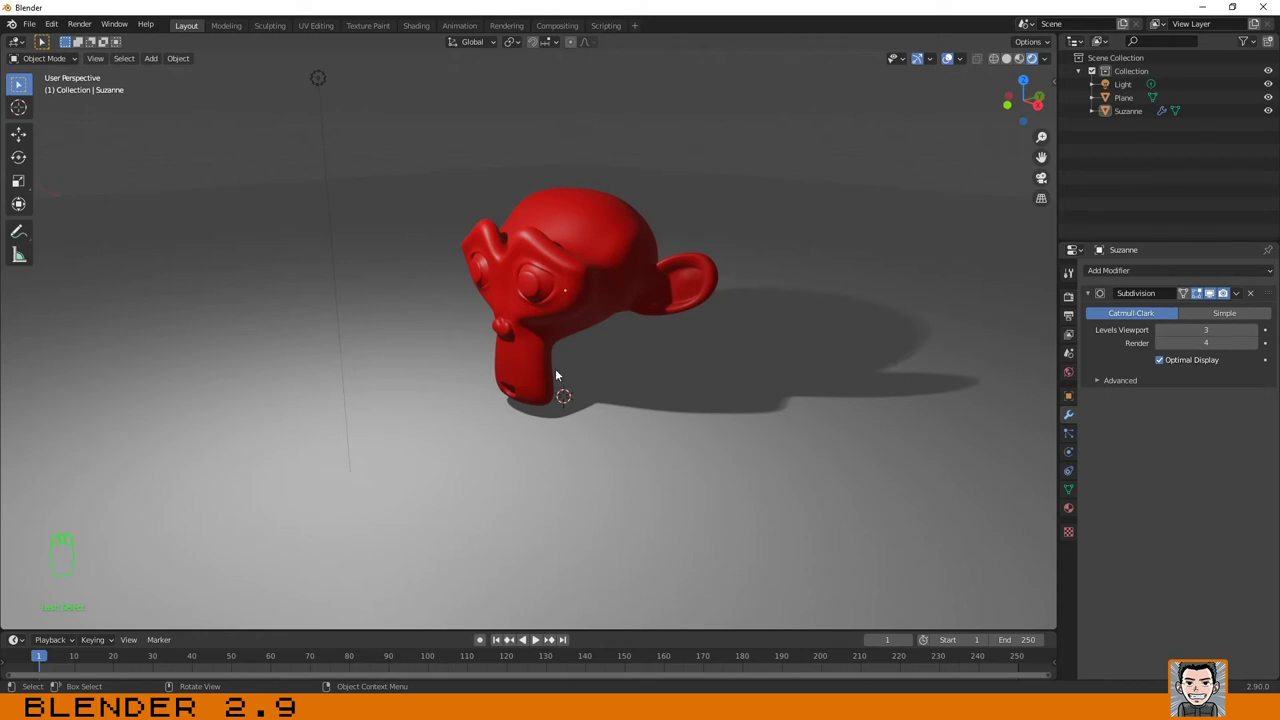
mouse_move(557, 375)
middle_mouse_down()
mouse_move(542, 366)
mouse_move(602, 370)
middle_mouse_up()
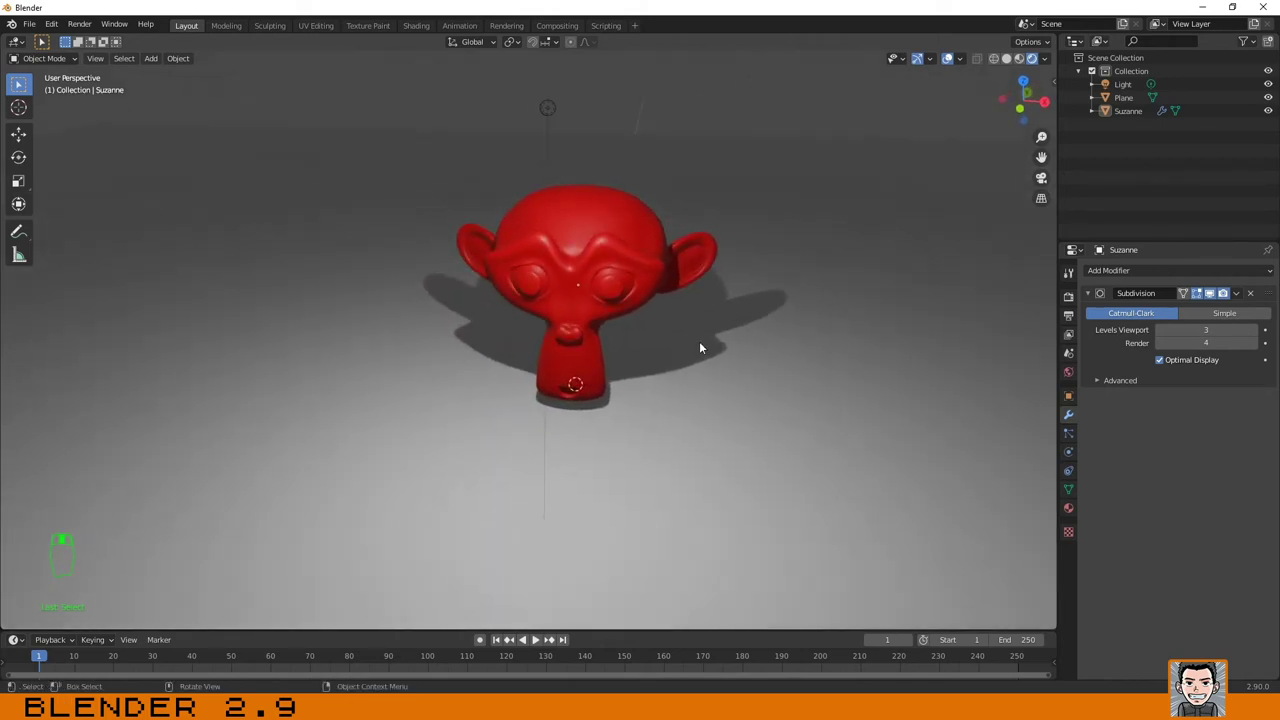
left_click(606, 263)
mouse_move(654, 296)
middle_mouse_down()
mouse_move(667, 377)
mouse_move(534, 290)
middle_mouse_up()
Move the light with G to a new position, then reselect and deselect Suzanne.
left_click(323, 75)
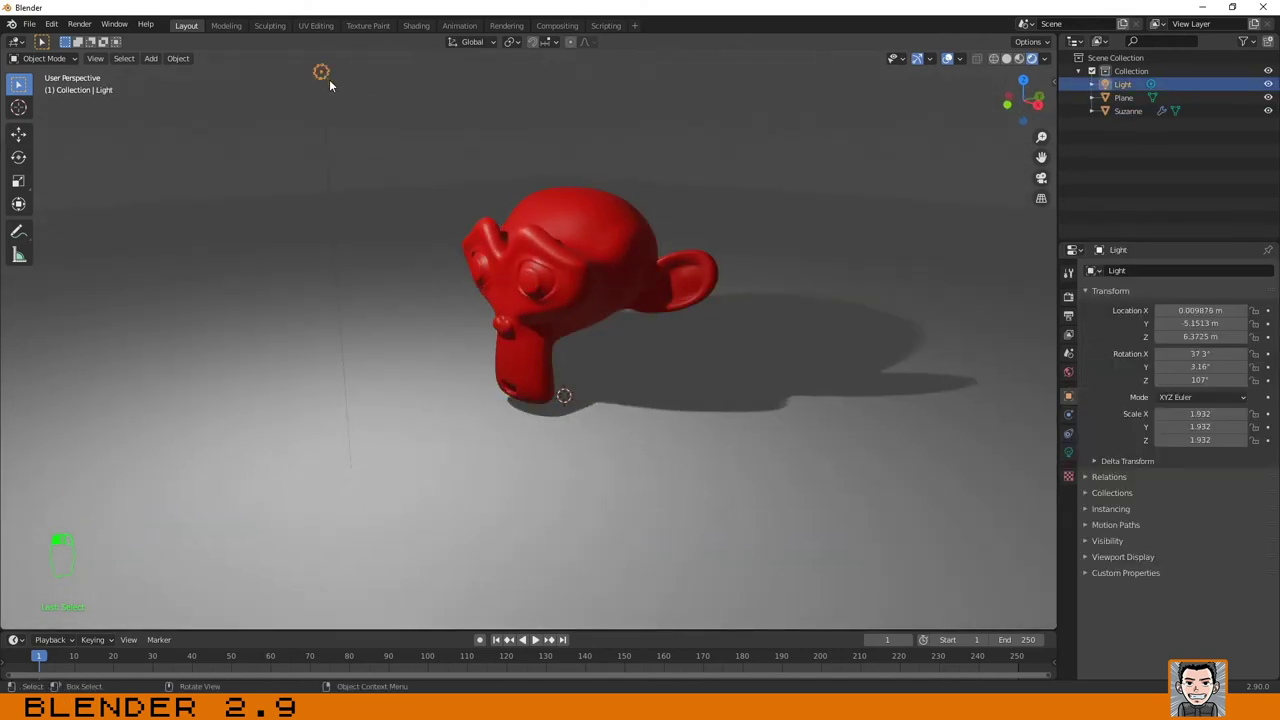
key("g")
left_click(424, 99)
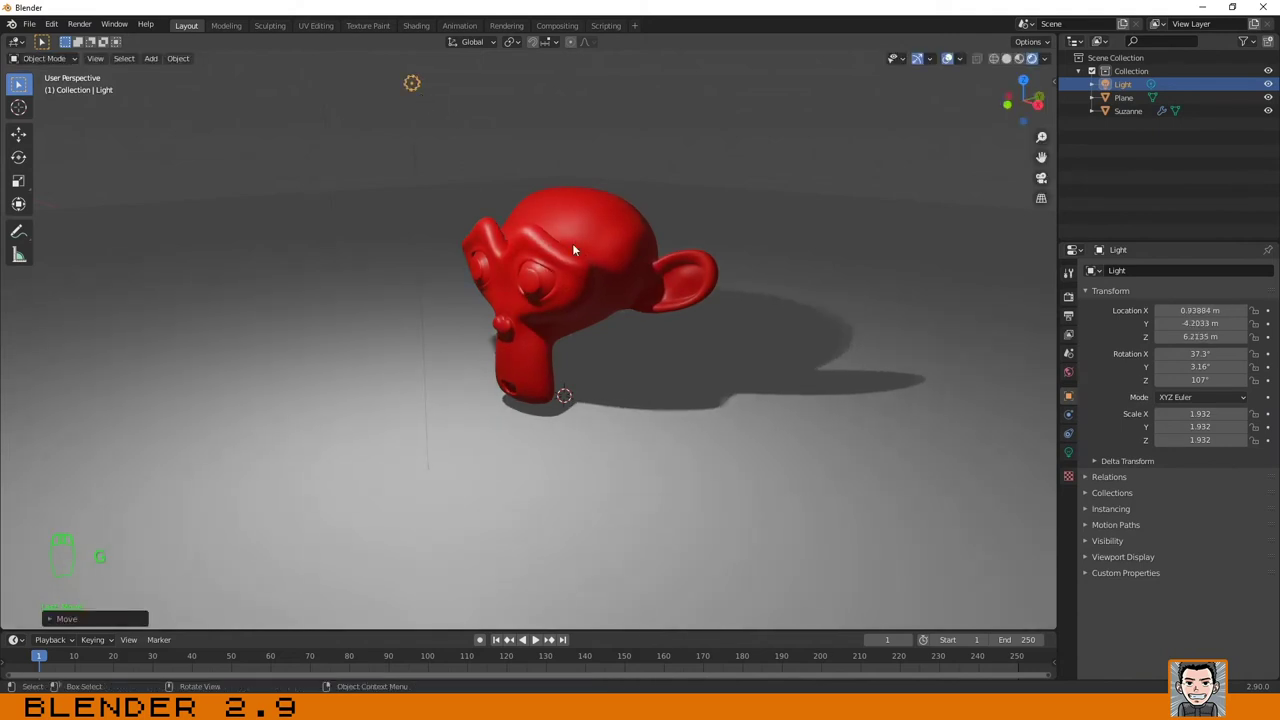
left_click(628, 260)
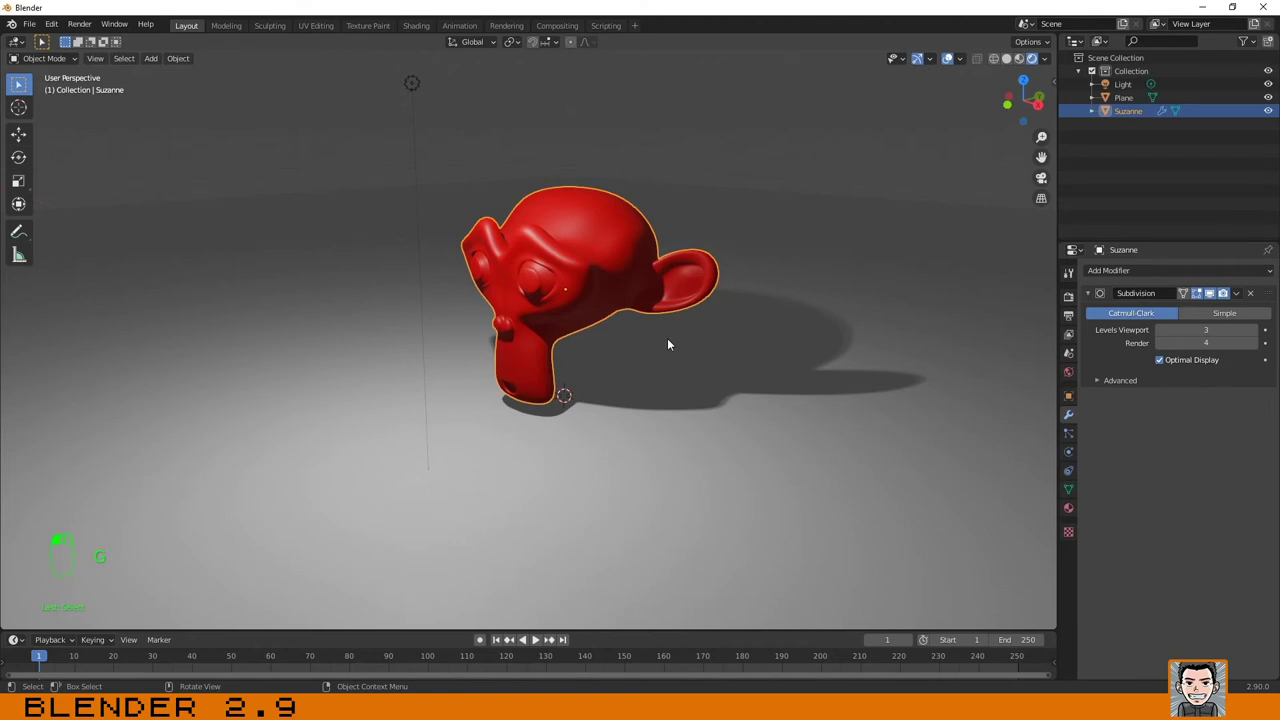
left_click(671, 122)
left_click(606, 236)
left_click(689, 167)
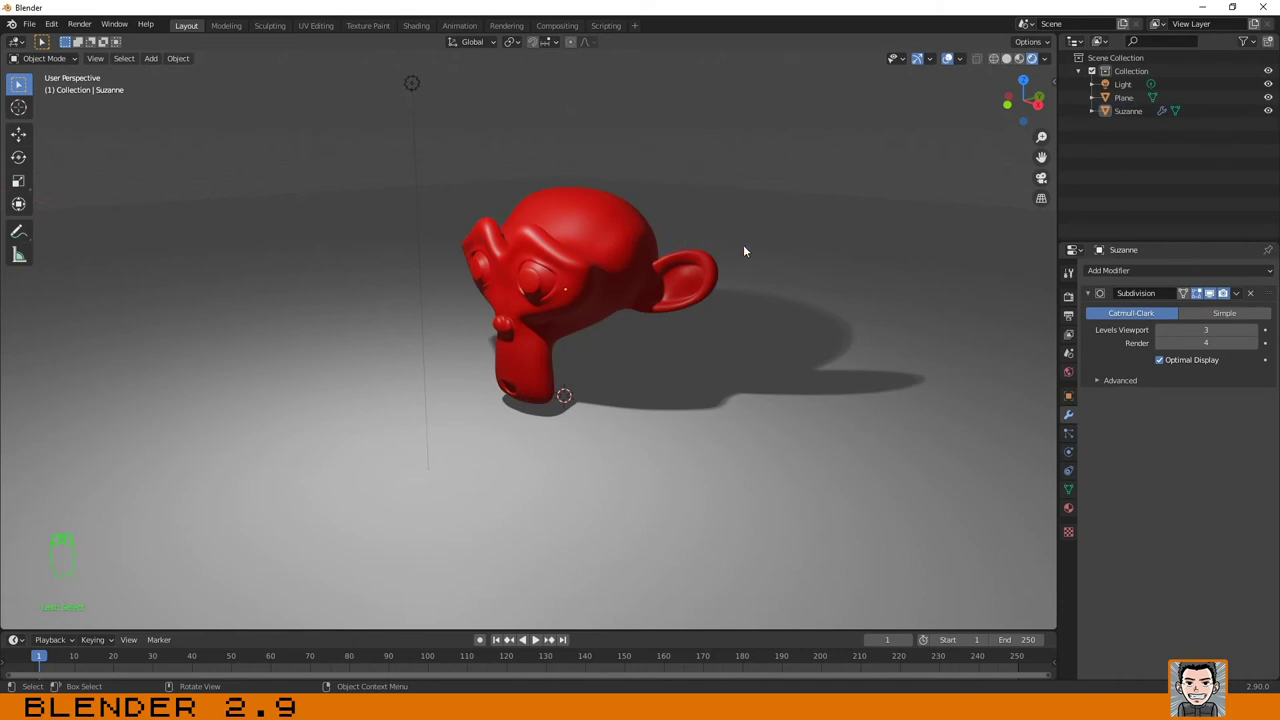
Toggle selection between Suzanne and the light, then check the Render and Add menus.
middle_click_drag(743, 251, 745, 251)
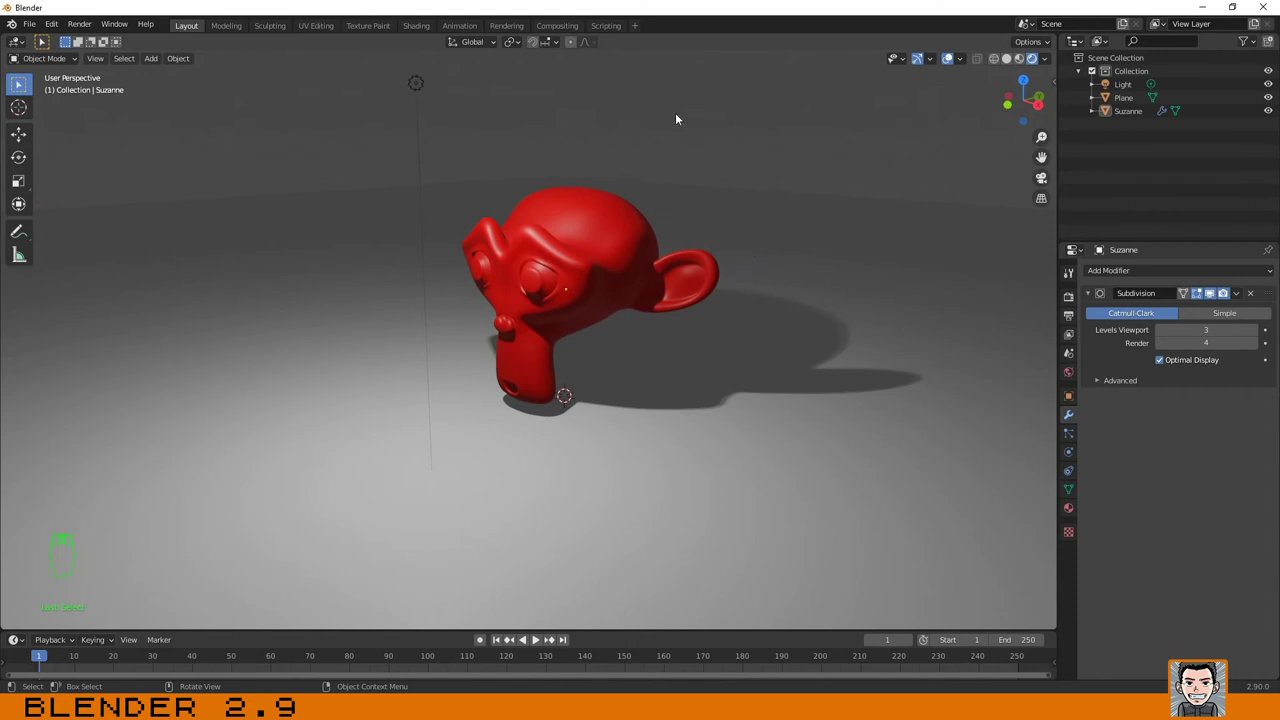
left_click(677, 278)
left_click(414, 84)
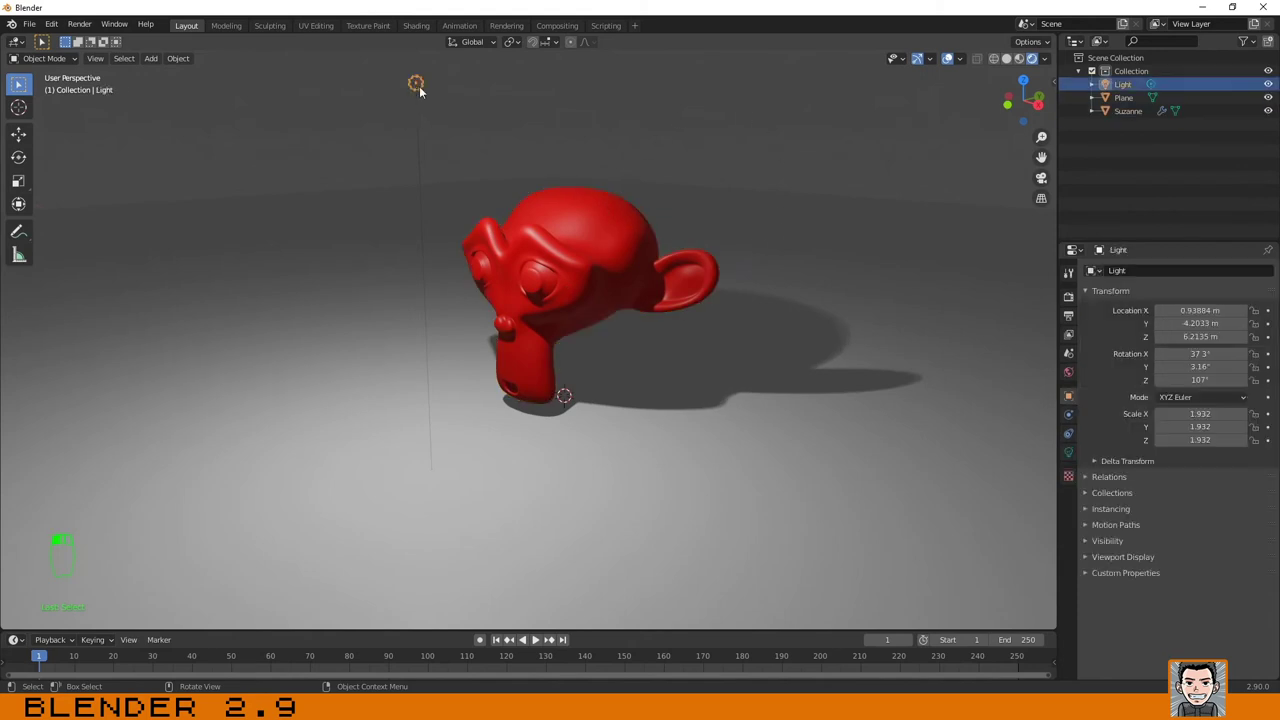
left_click(504, 312)
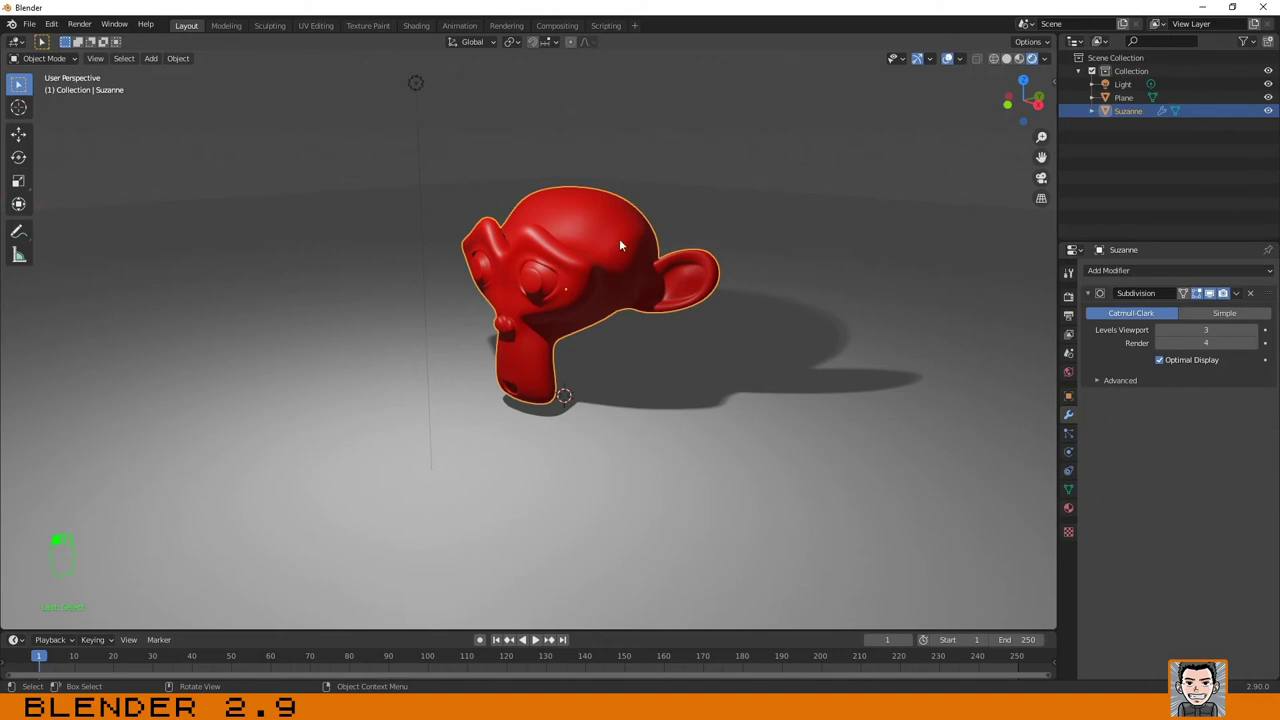
left_click(784, 138)
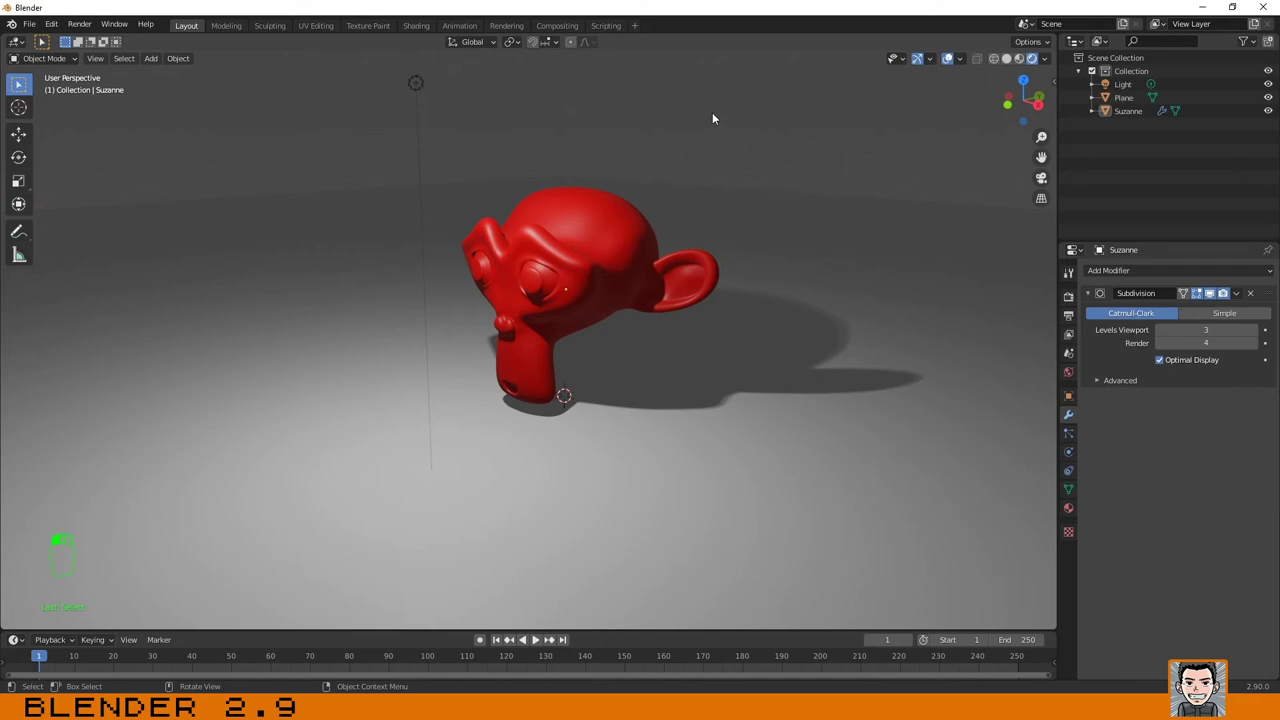
middle_click_drag(570, 222, 565, 224)
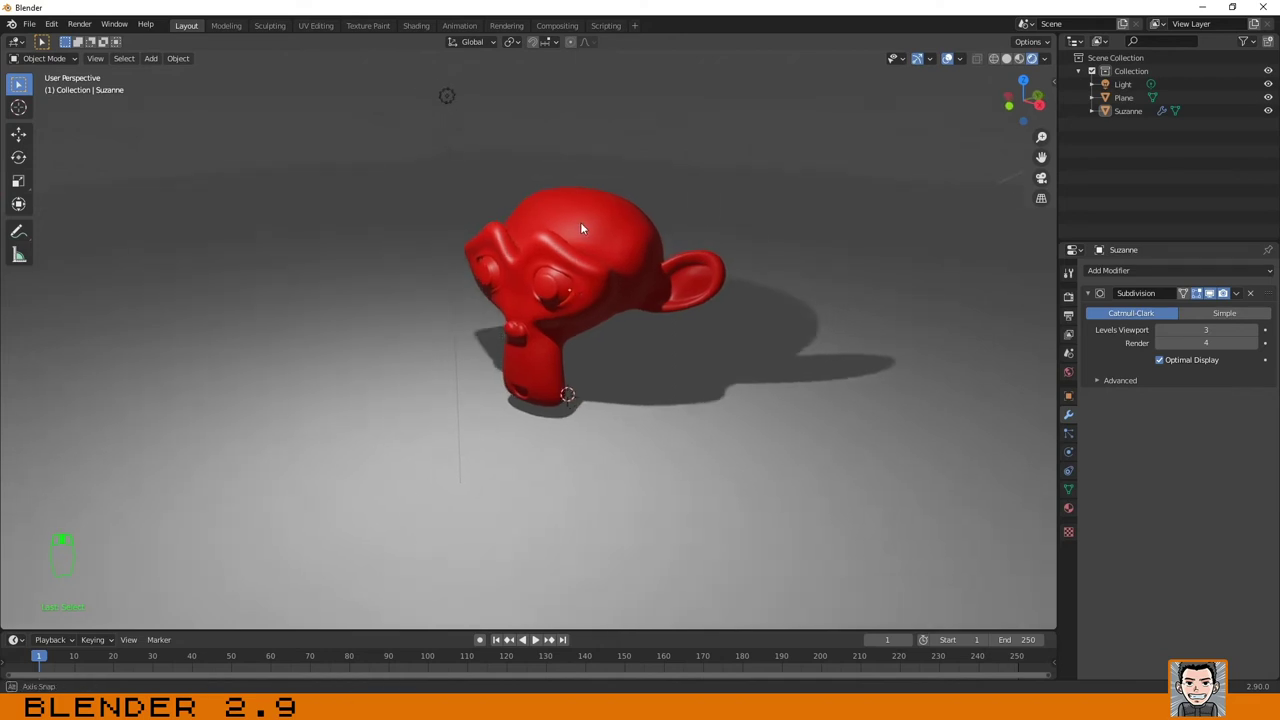
middle_click_drag(565, 226, 566, 226)
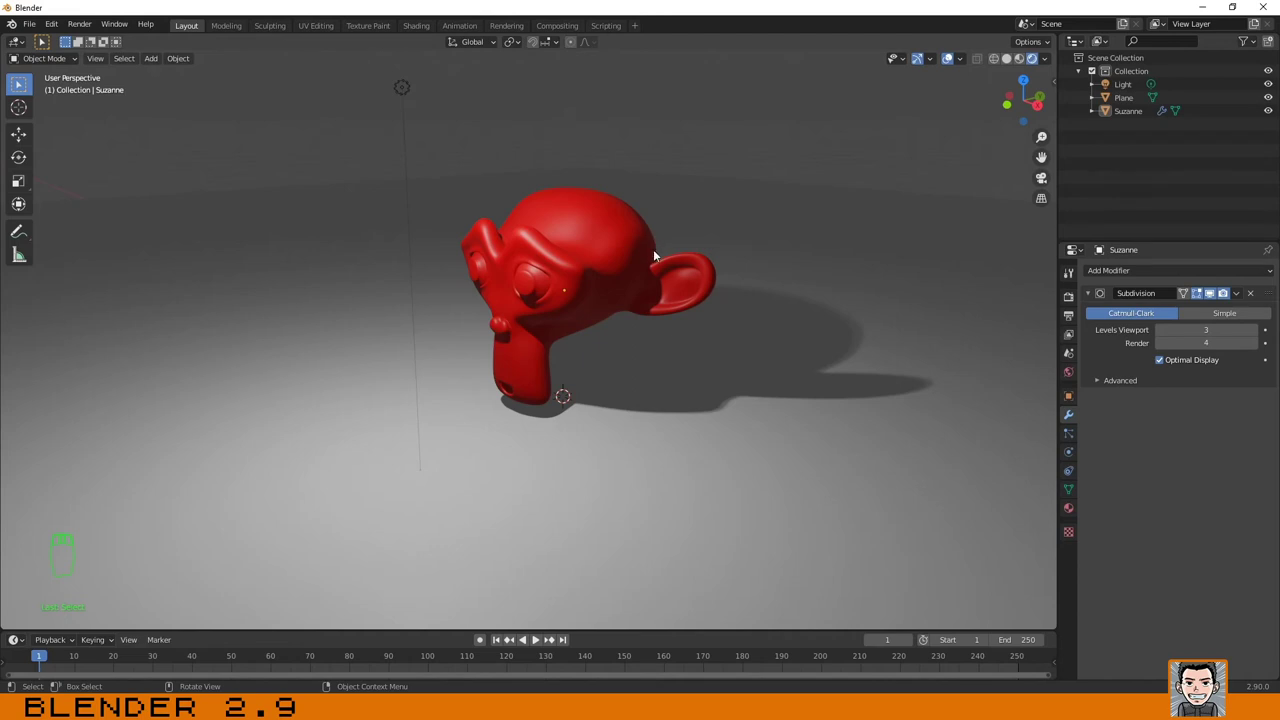
left_click(80, 25)
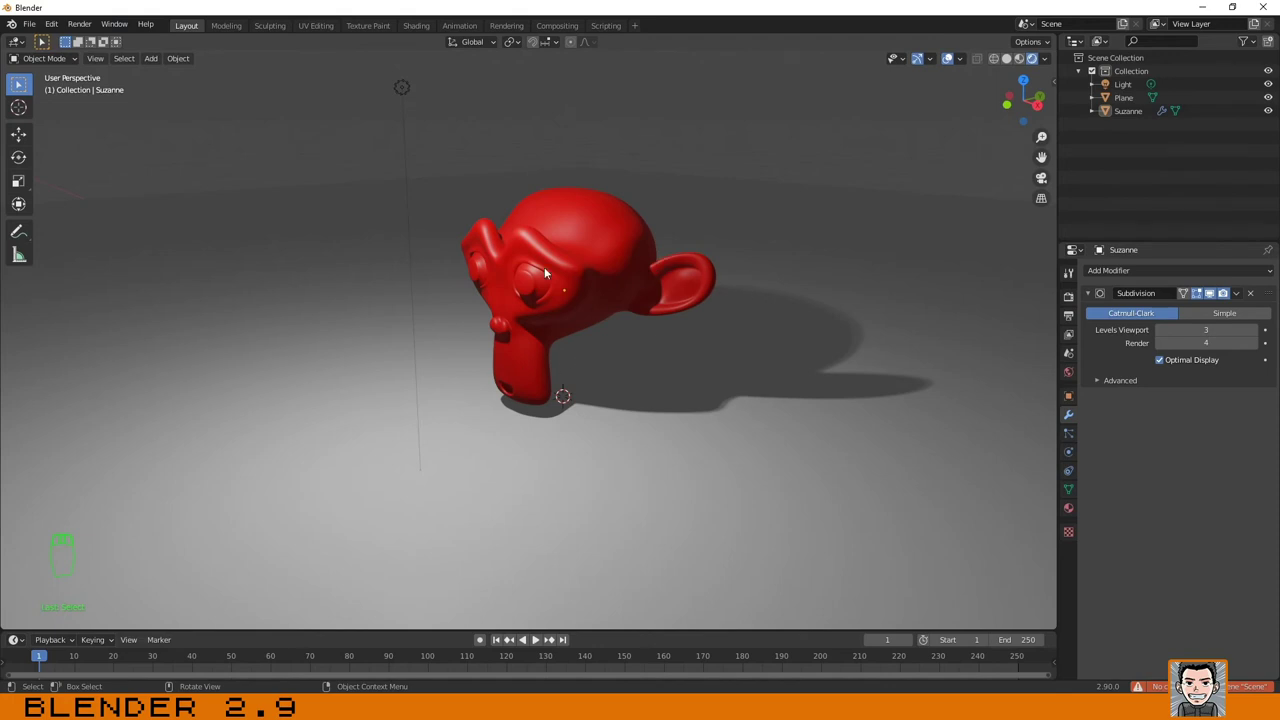
key("shift+a")
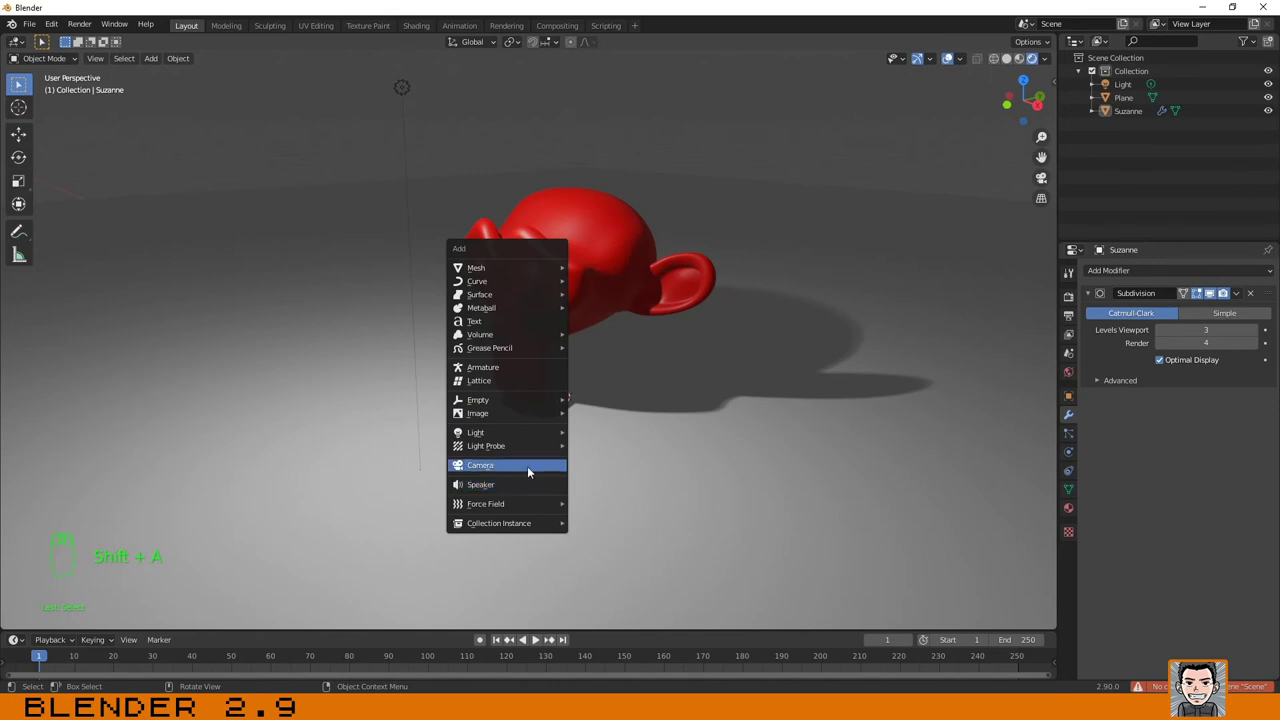
Add a camera aligned to the current view and enable Camera to View in the sidebar.
left_click(527, 465)
key("ctrl+alt+KP_0")
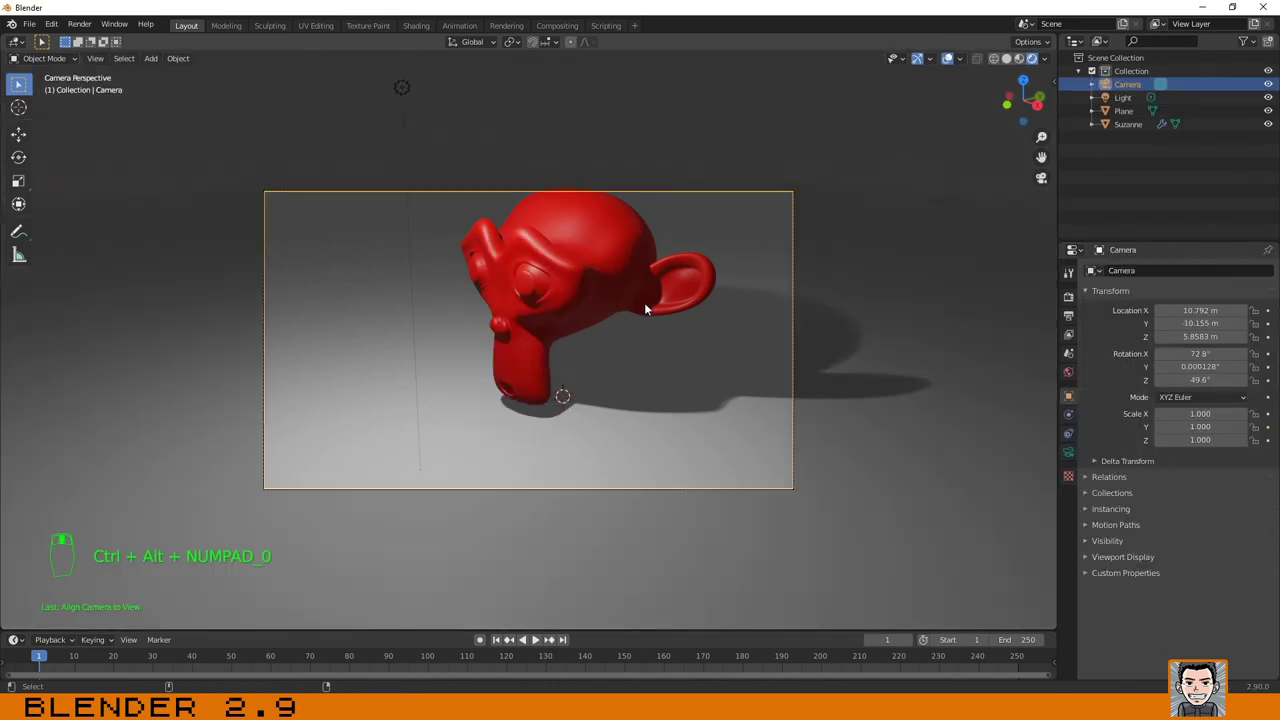
key("n")
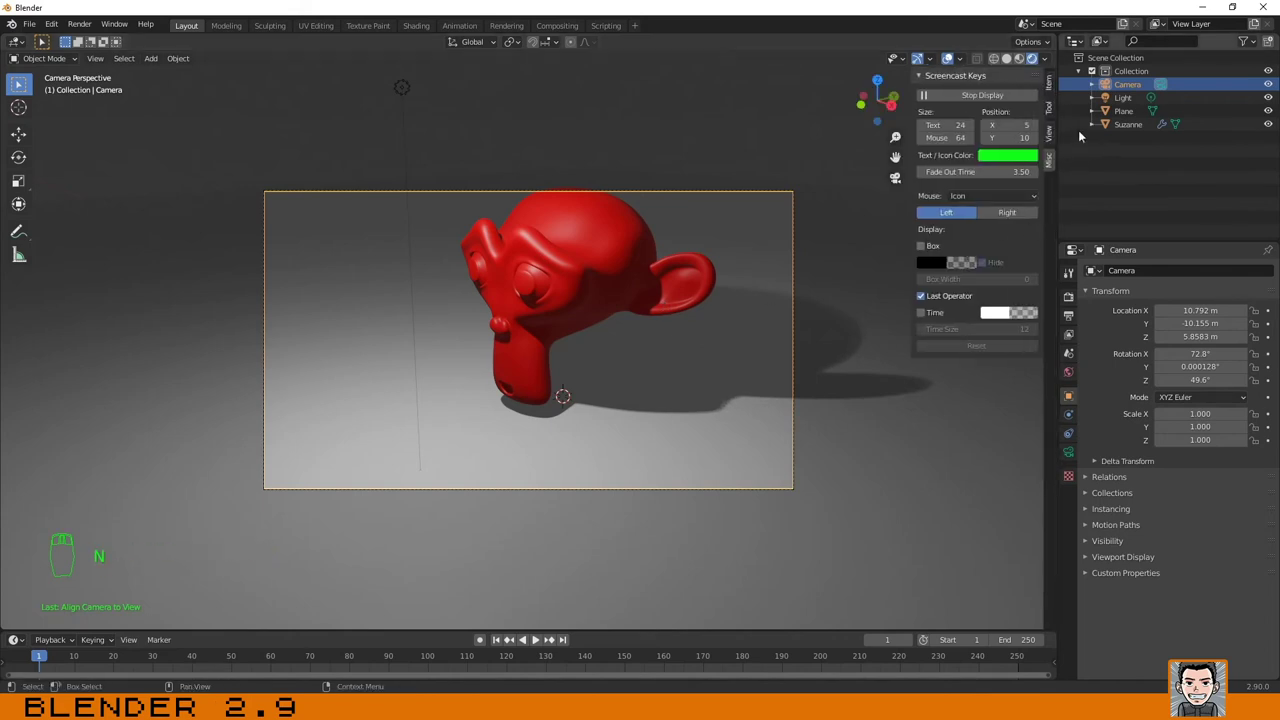
left_click(1049, 82)
left_click(1049, 108)
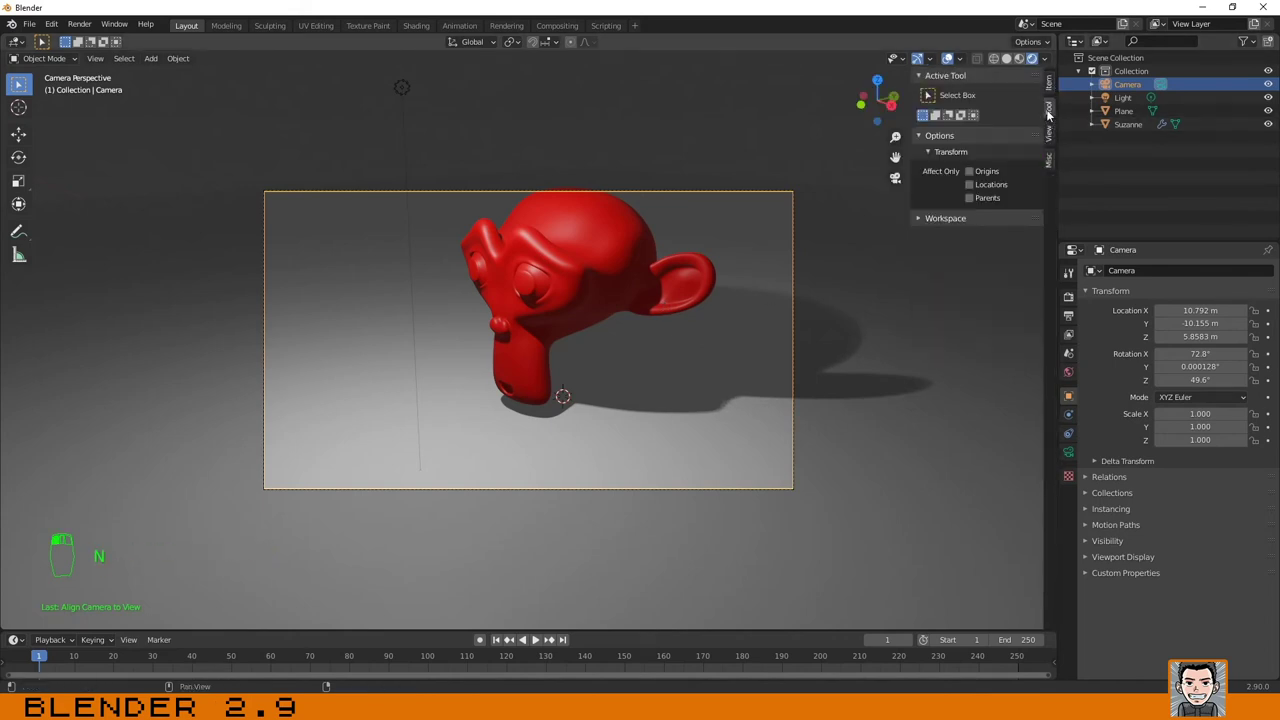
left_click(1050, 158)
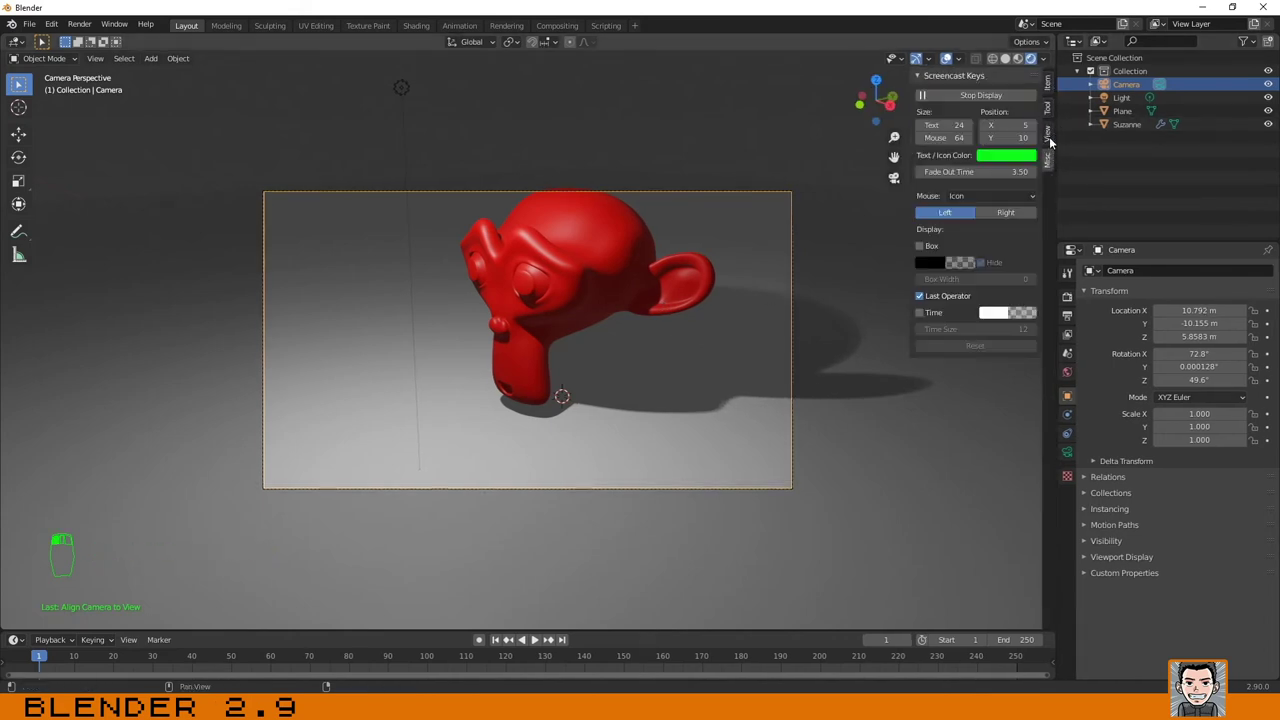
left_click(1049, 138)
left_click(975, 239)
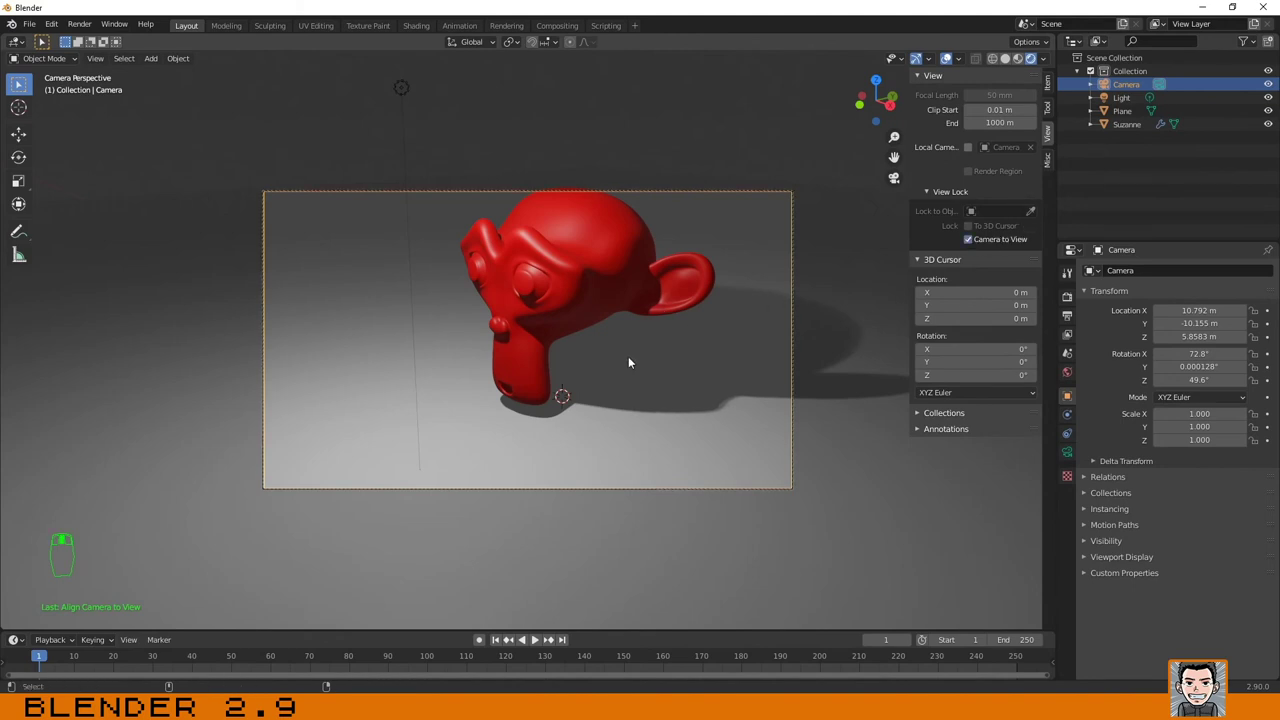
Orbit the camera to a new angle on Suzanne, then disable Camera to View and hide the sidebar.
middle_click_drag(646, 290, 660, 354)
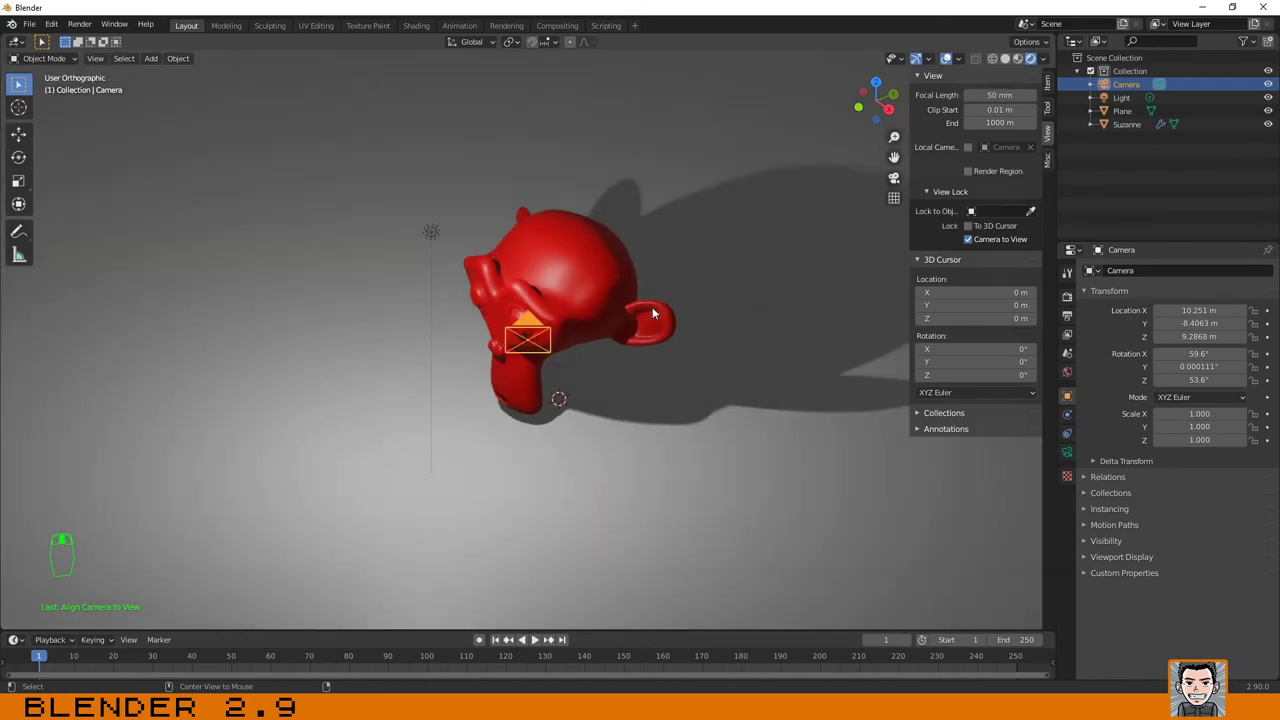
key("KP_0")
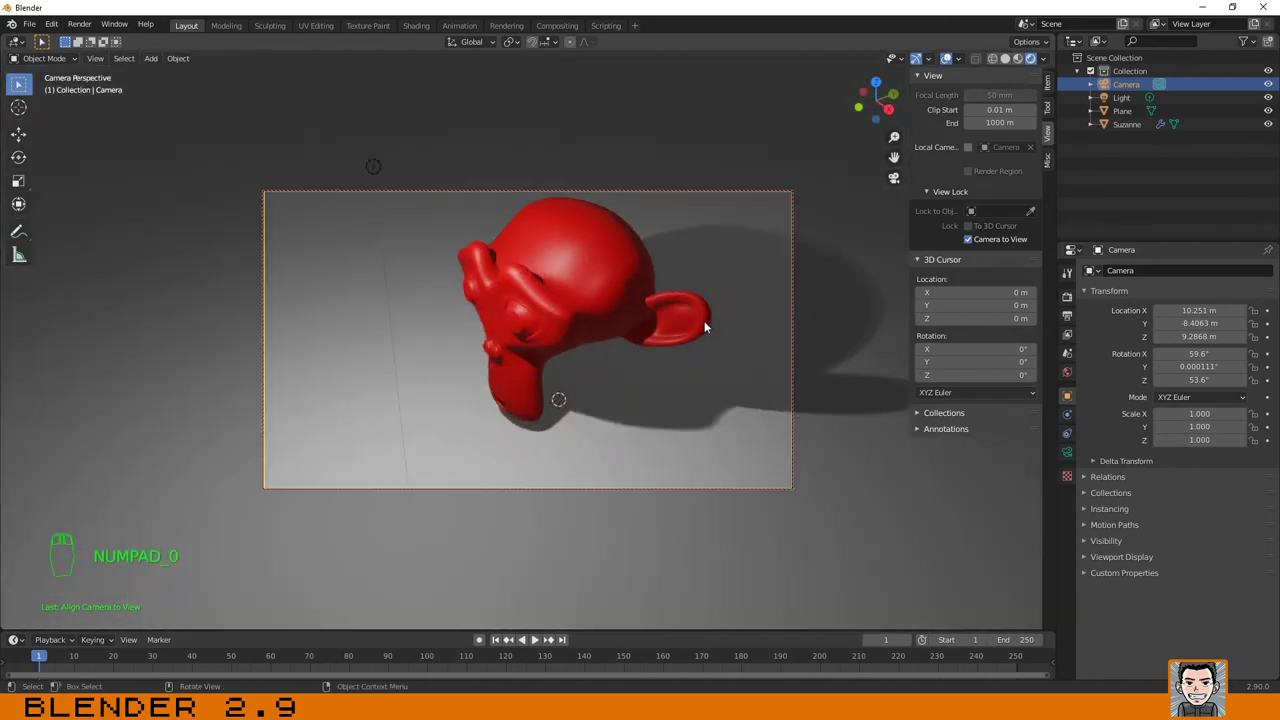
mouse_move(649, 335)
middle_mouse_down()
mouse_move(676, 380)
mouse_move(693, 320)
middle_mouse_up()
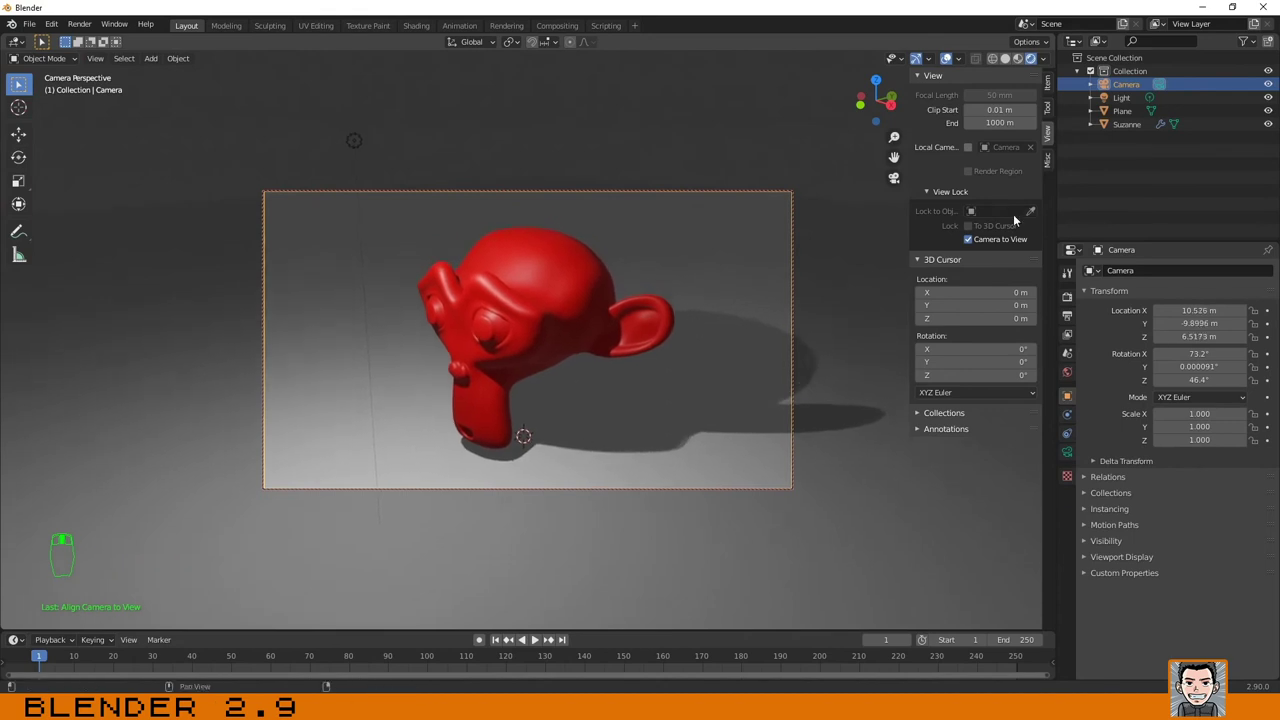
left_click(968, 240)
key("n")
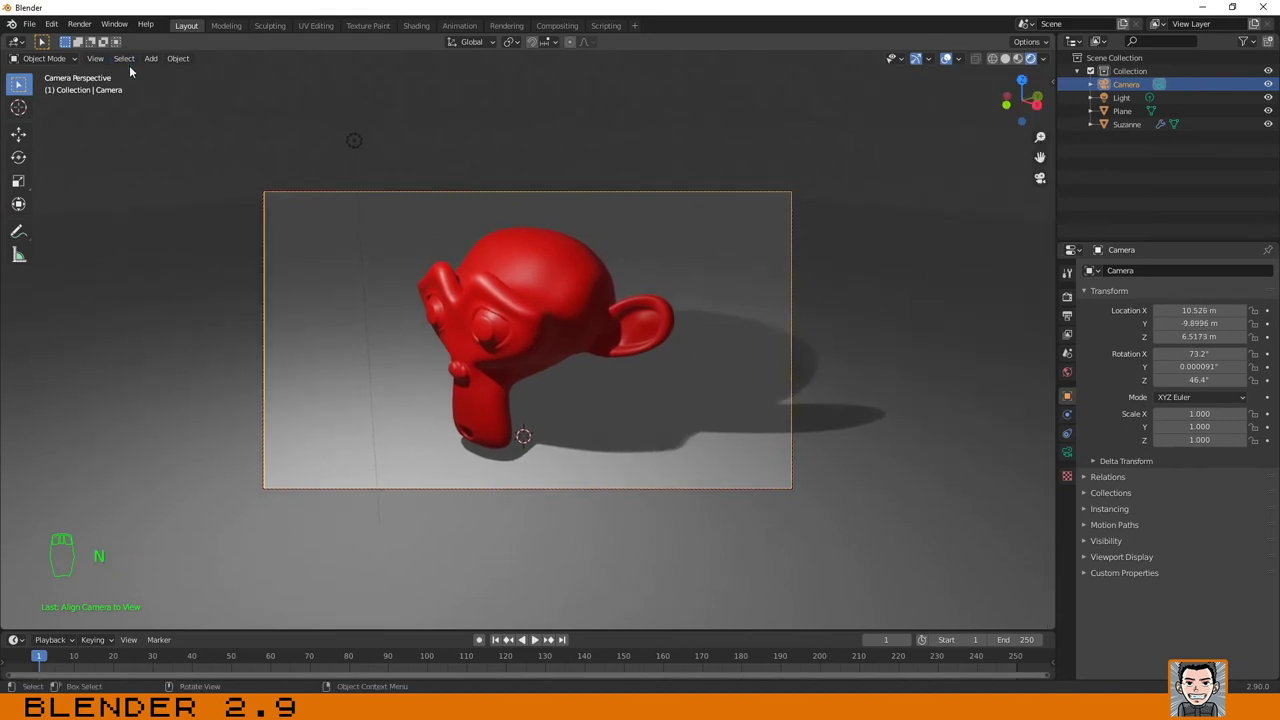
Render a still of red Suzanne from the camera, check the Image menu, and close the render window.
left_click(79, 24)
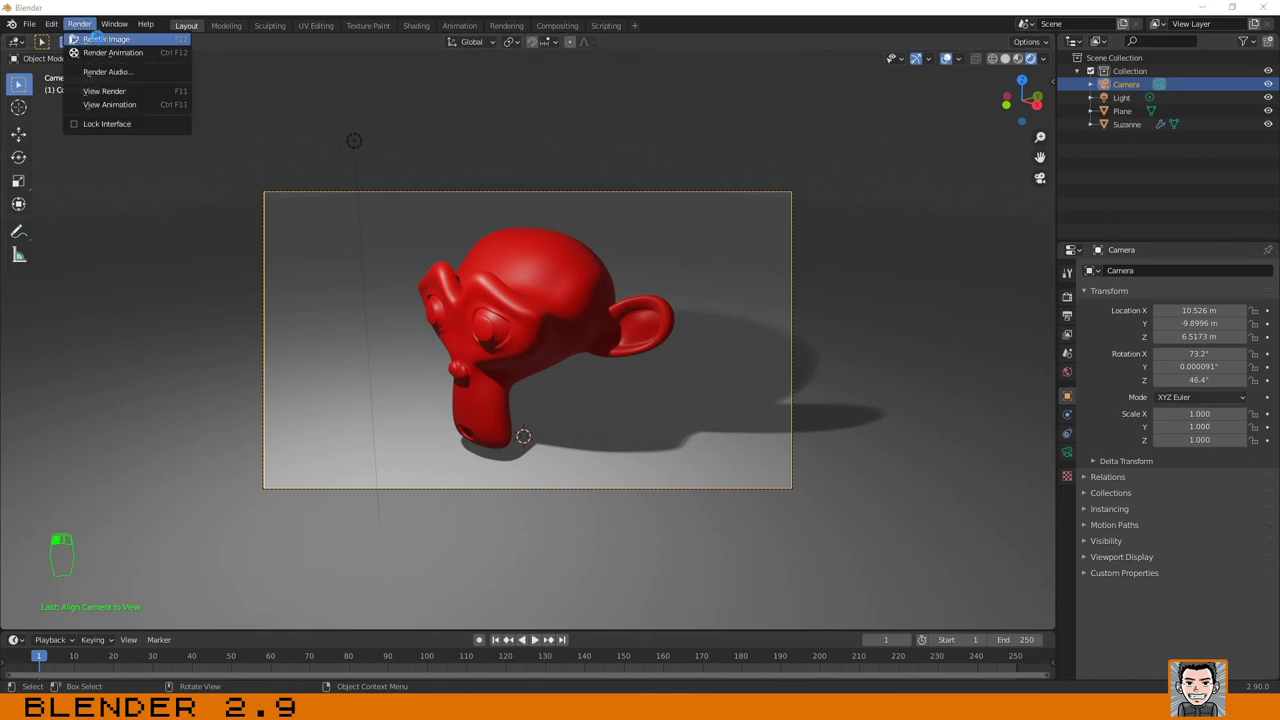
left_click(105, 39)
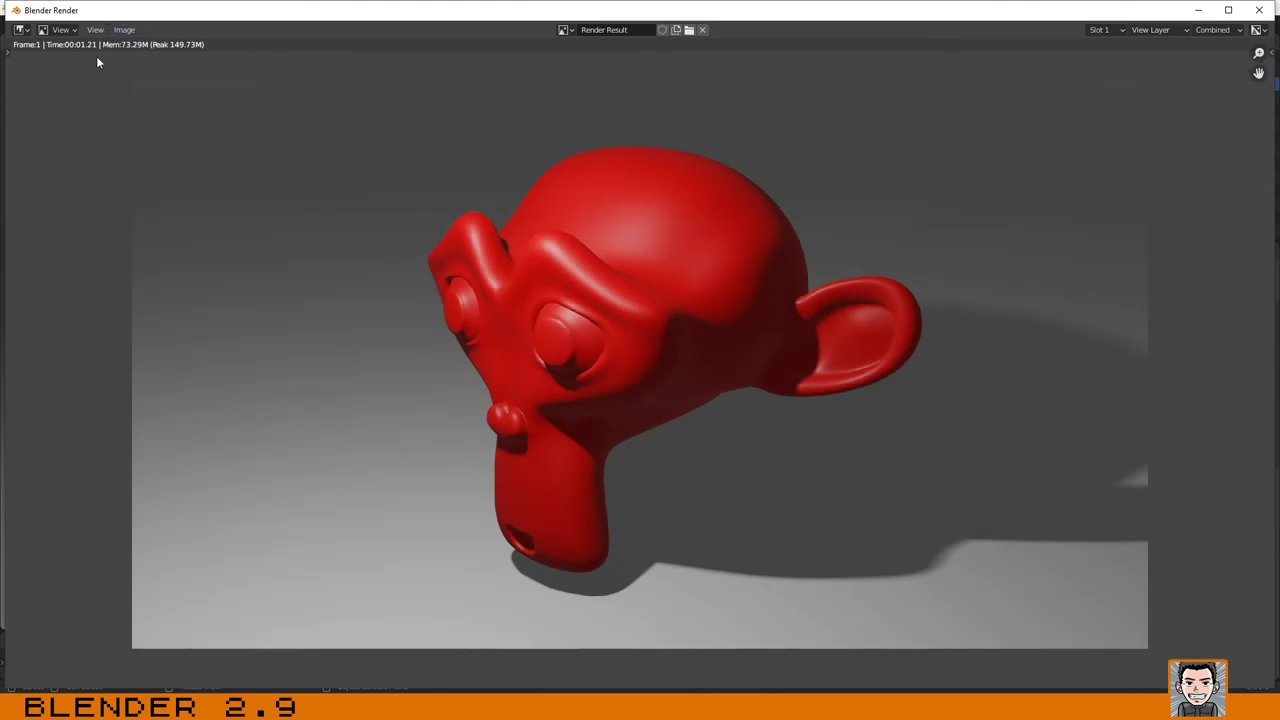
left_click(124, 29)
left_click(1259, 10)
mouse_move(730, 293)
middle_mouse_down()
mouse_move(684, 335)
mouse_move(712, 339)
mouse_move(602, 368)
middle_mouse_up()
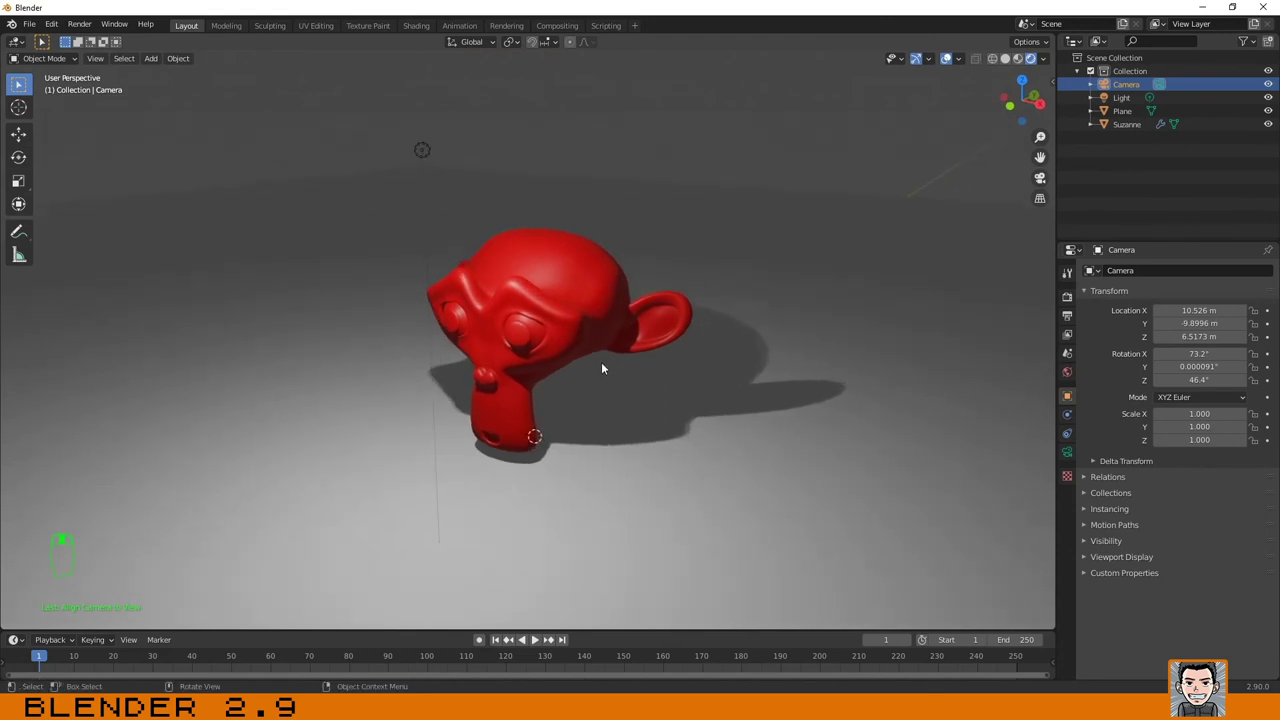
Change the render engine from Eevee to Cycles in Render Properties.
left_click(1067, 297)
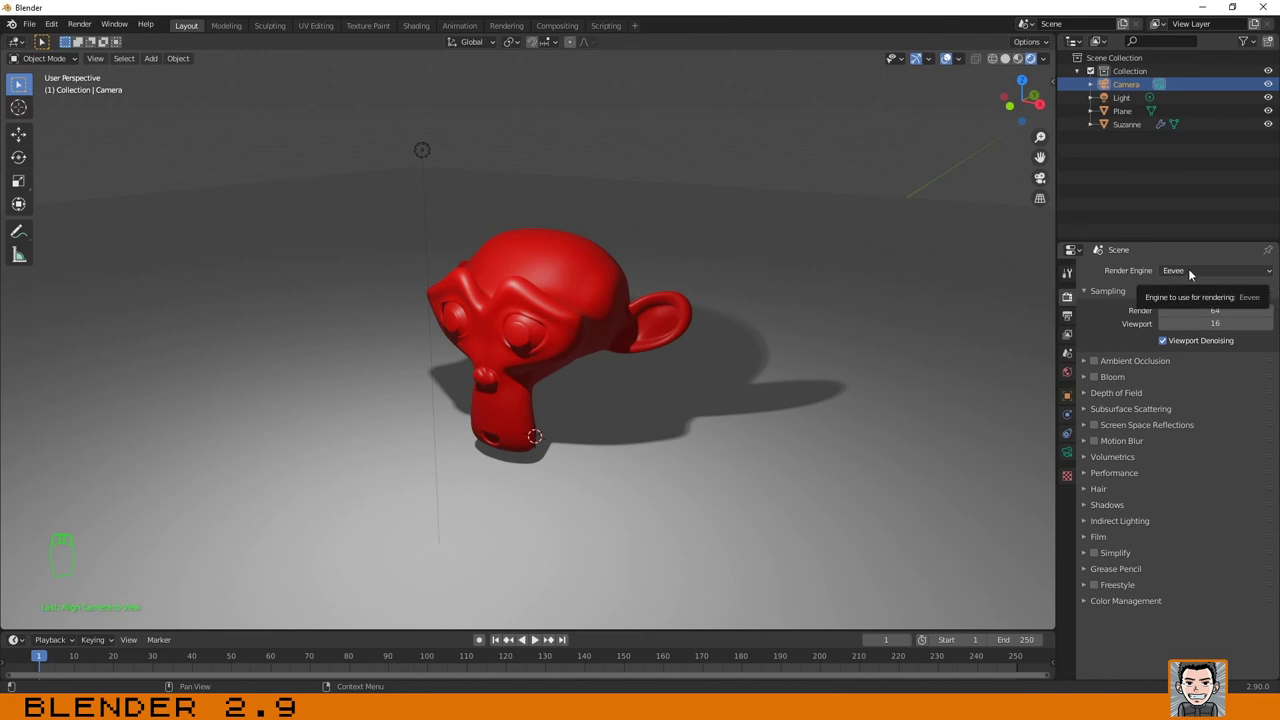
mouse_move(426, 359)
middle_mouse_down()
mouse_move(700, 379)
mouse_move(695, 370)
middle_mouse_up()
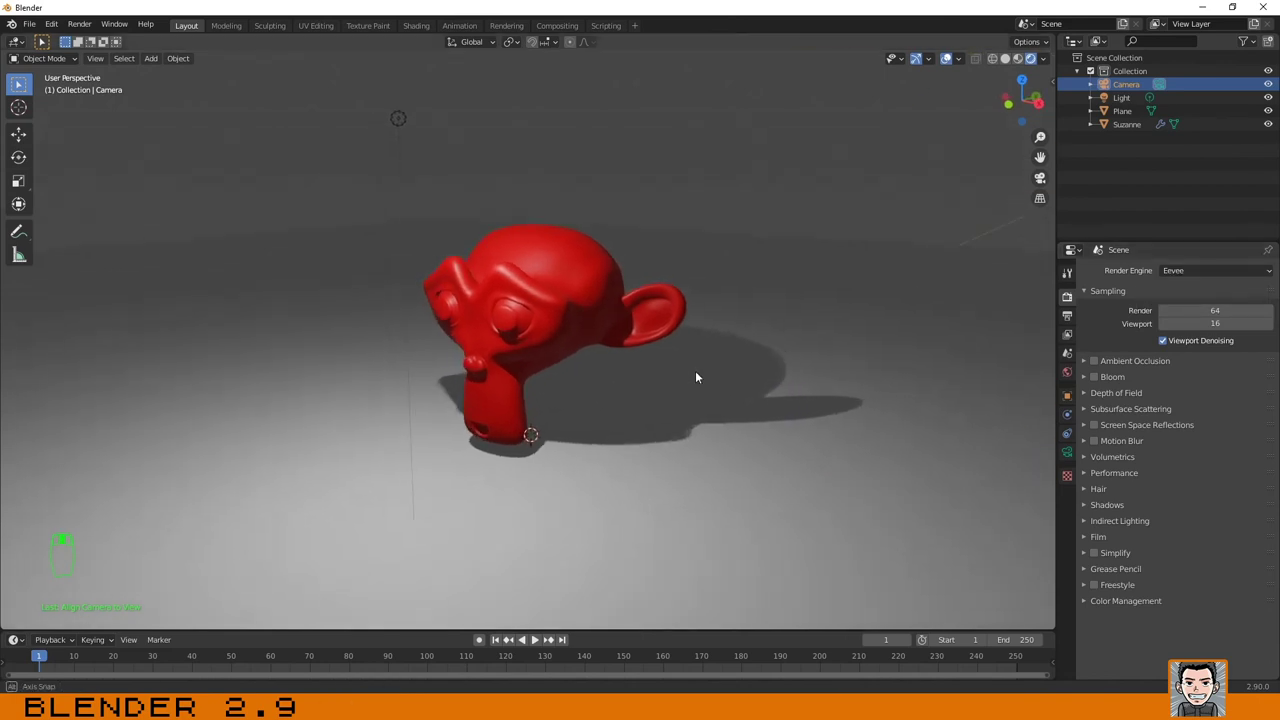
left_click(1171, 271)
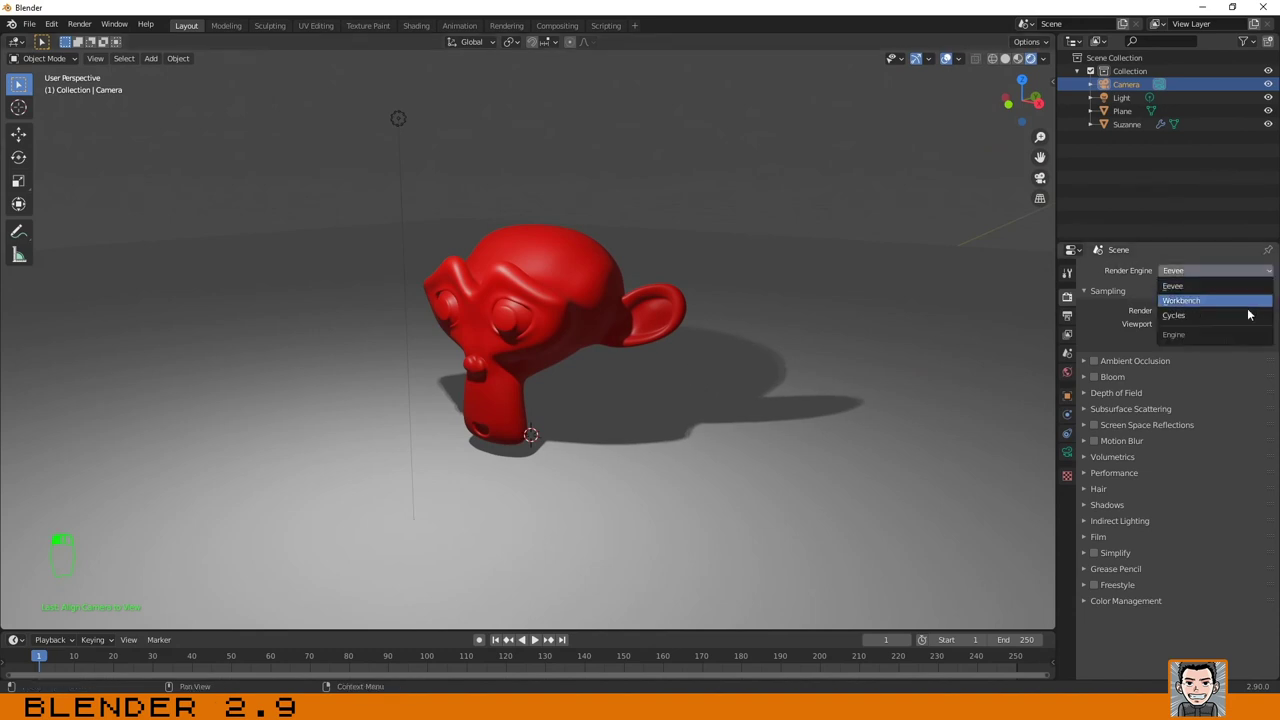
left_click(1195, 316)
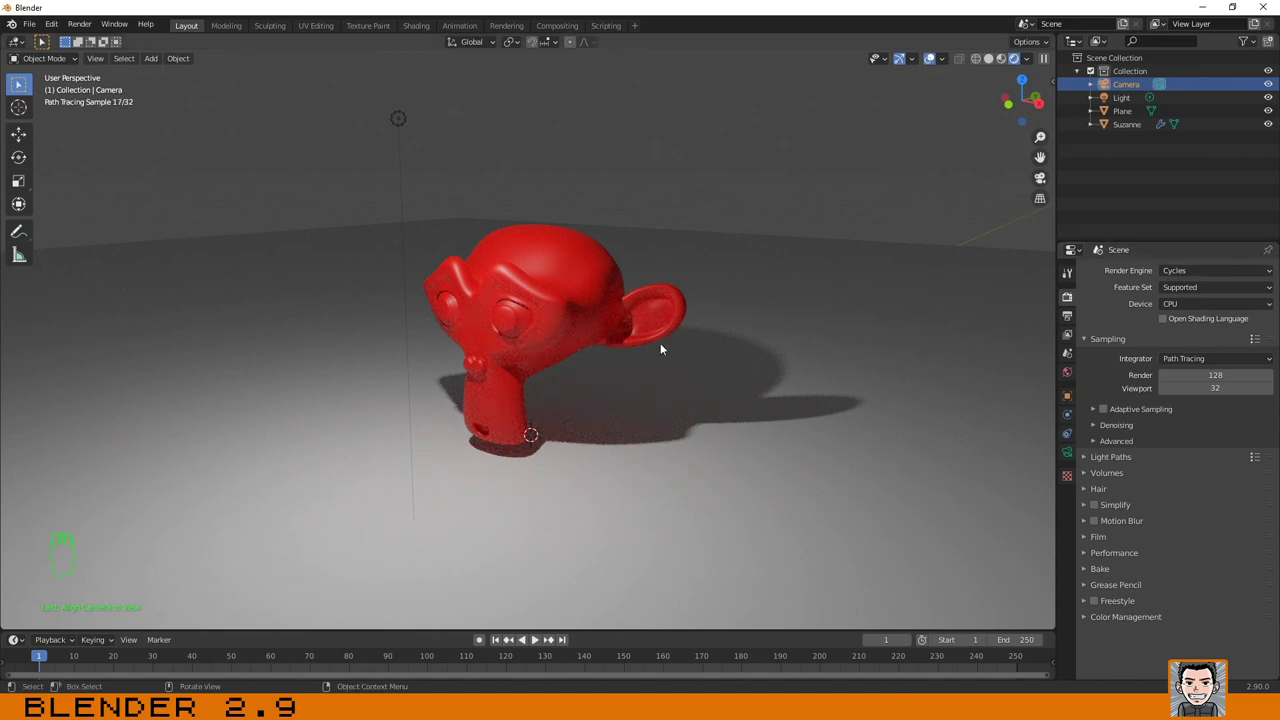
Deselect the camera, then select and deselect Suzanne in the Cycles viewport.
middle_click_drag(616, 346, 612, 350)
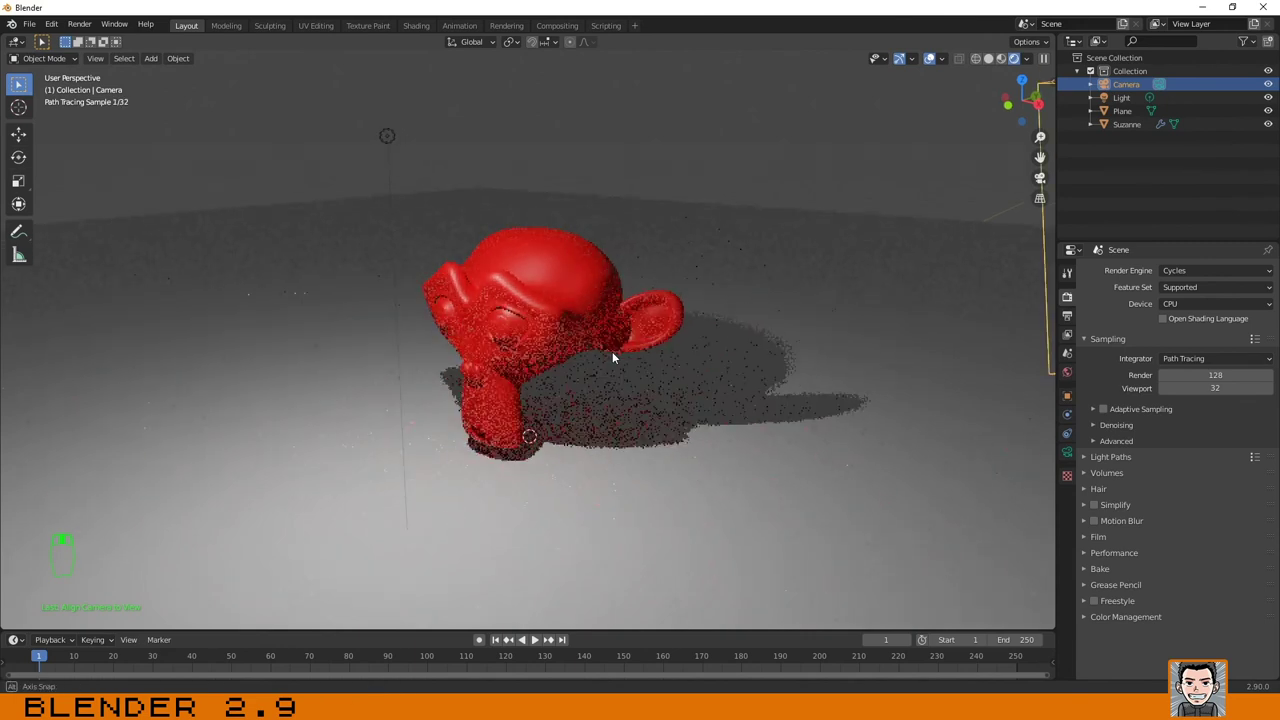
left_click(736, 190)
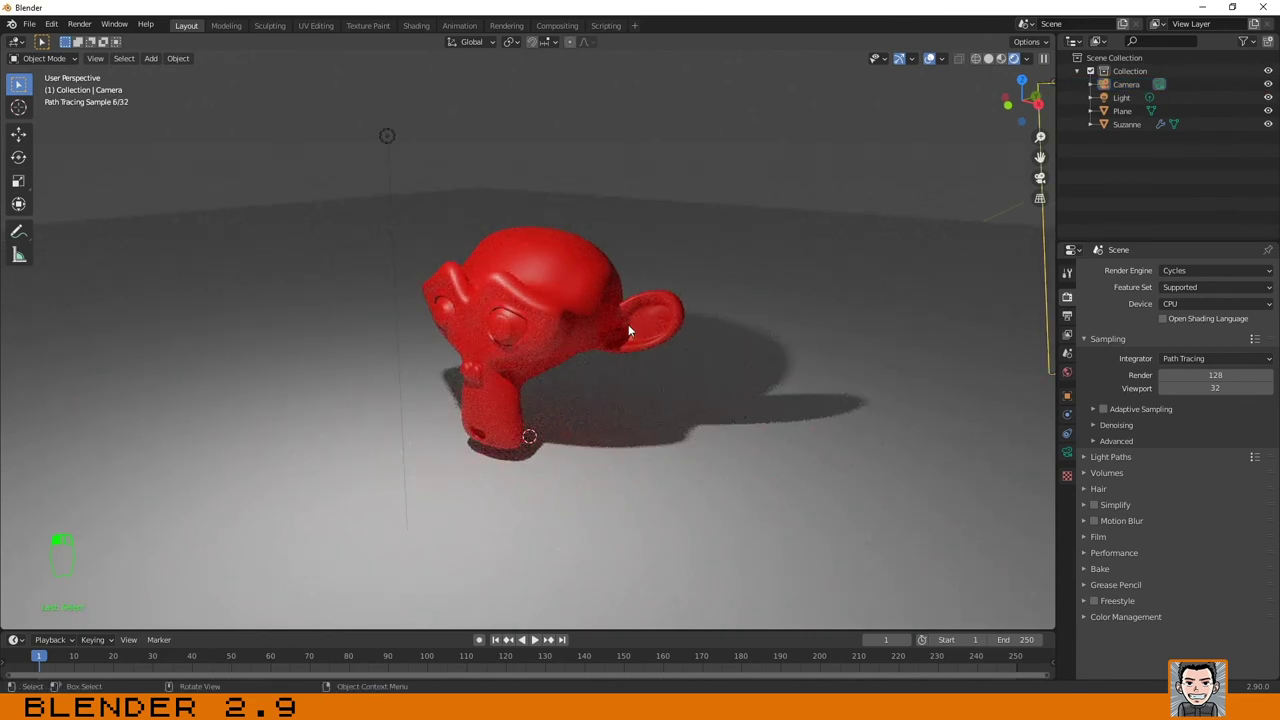
left_click(526, 276)
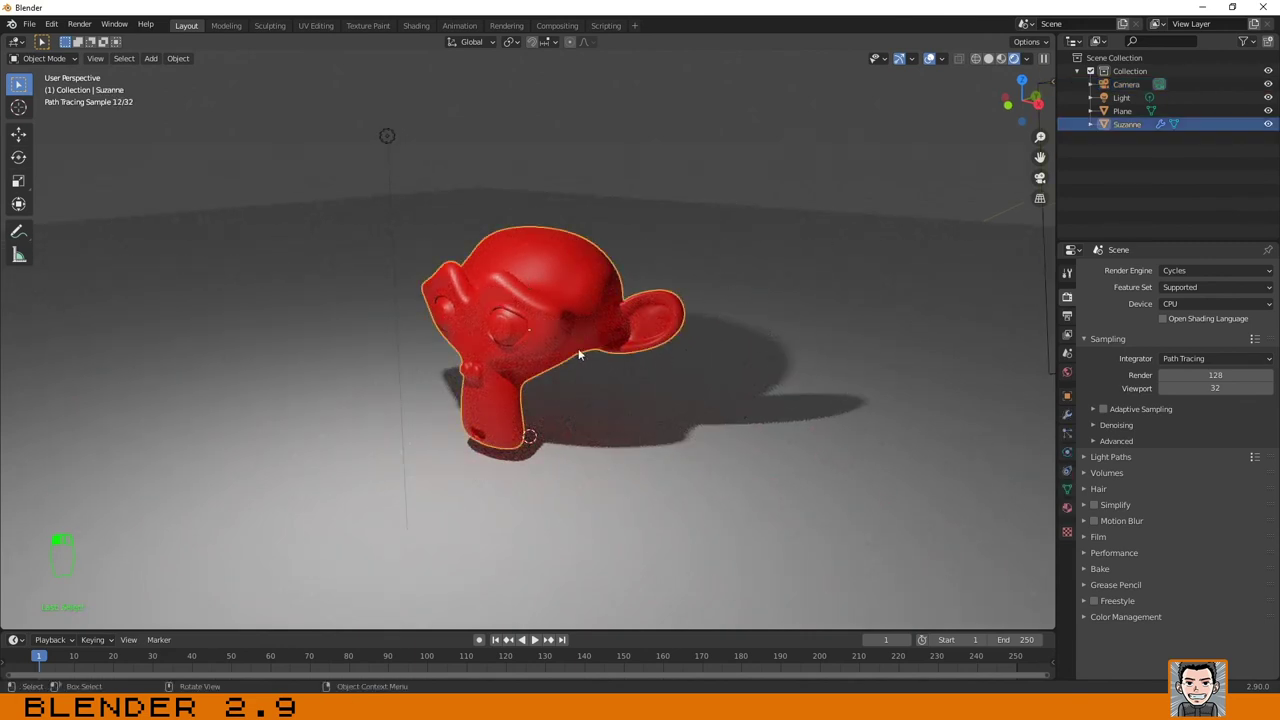
left_click(669, 172)
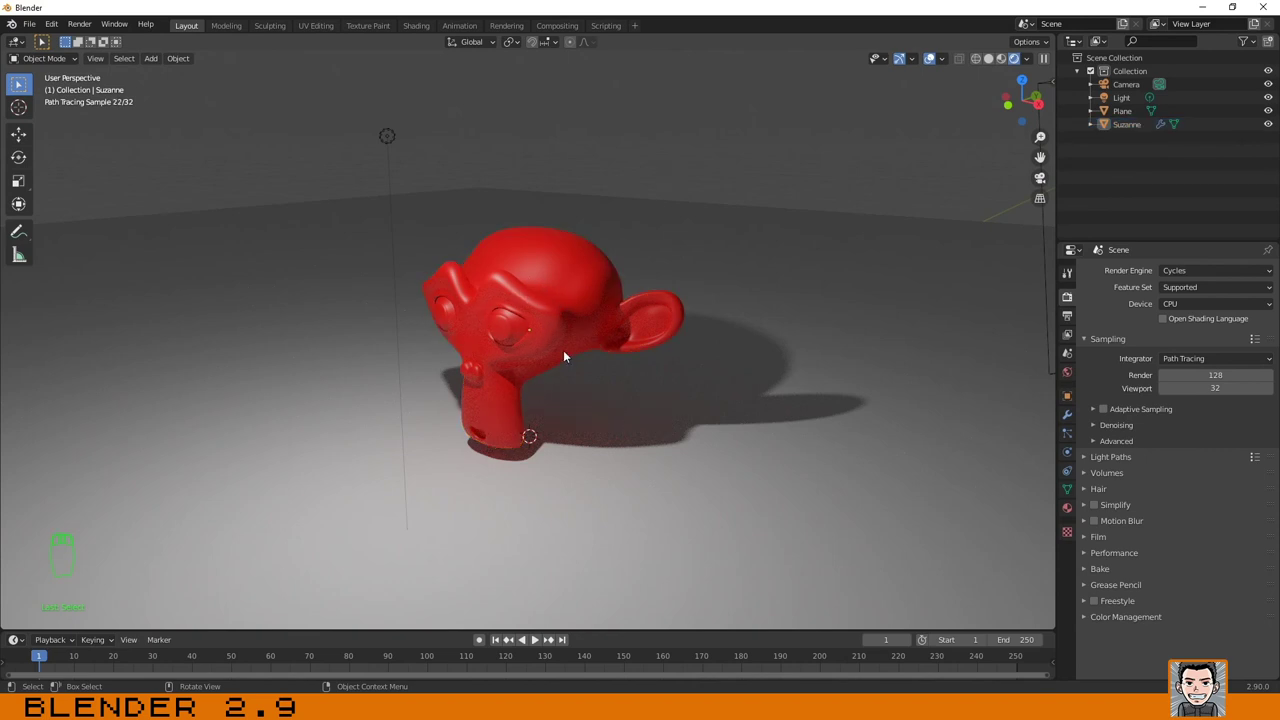
Keep Cycles as the render engine and clear the scene selection.
left_click(1180, 270)
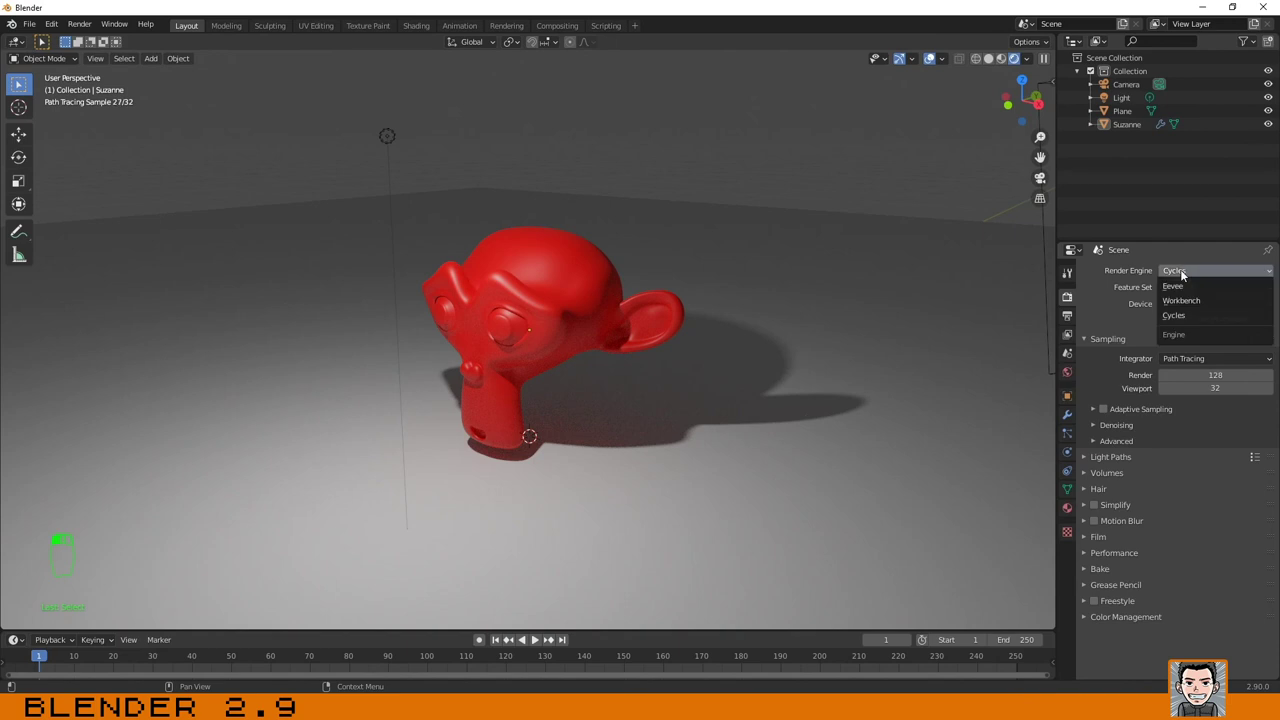
left_click(1181, 268)
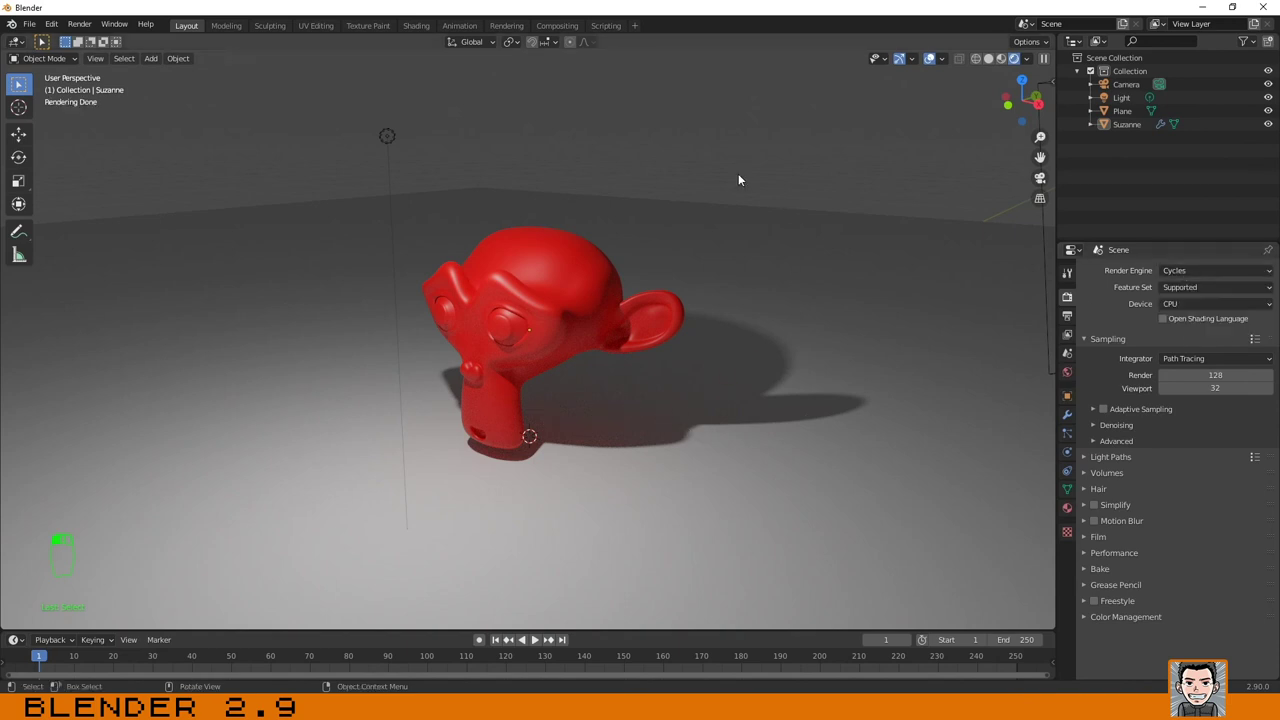
left_click(581, 214)
left_click(545, 299)
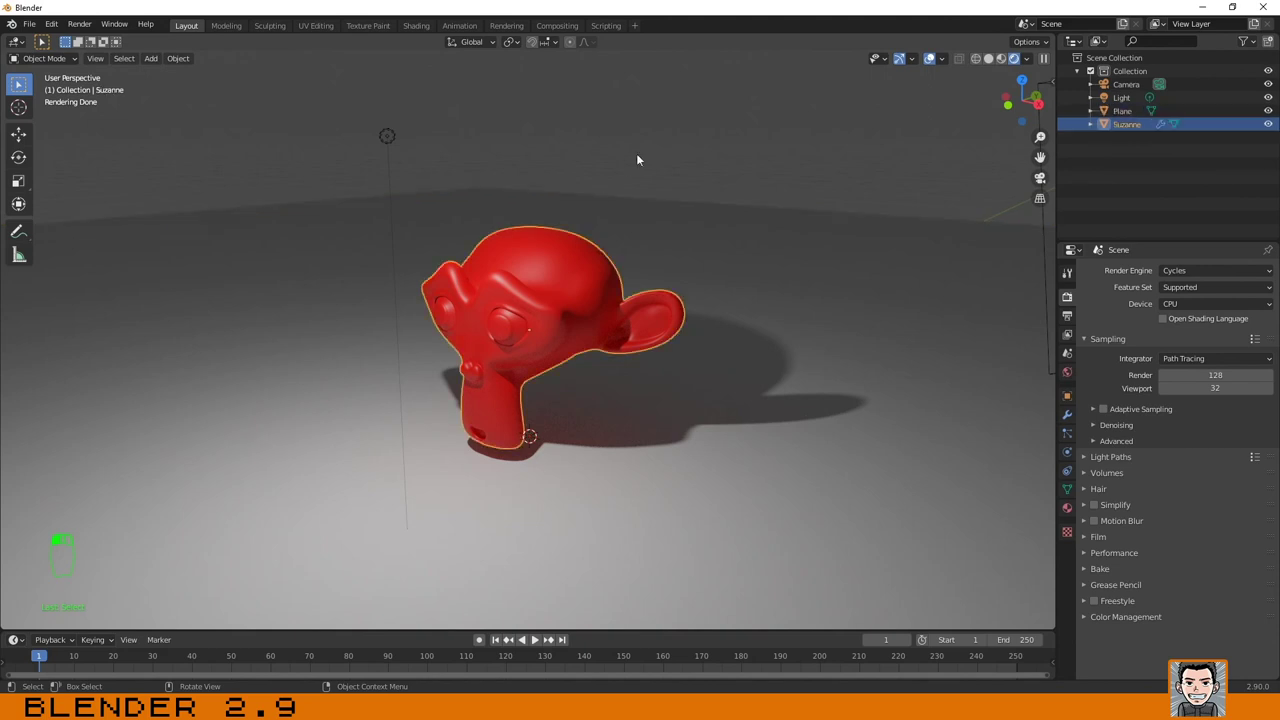
left_click(636, 153)
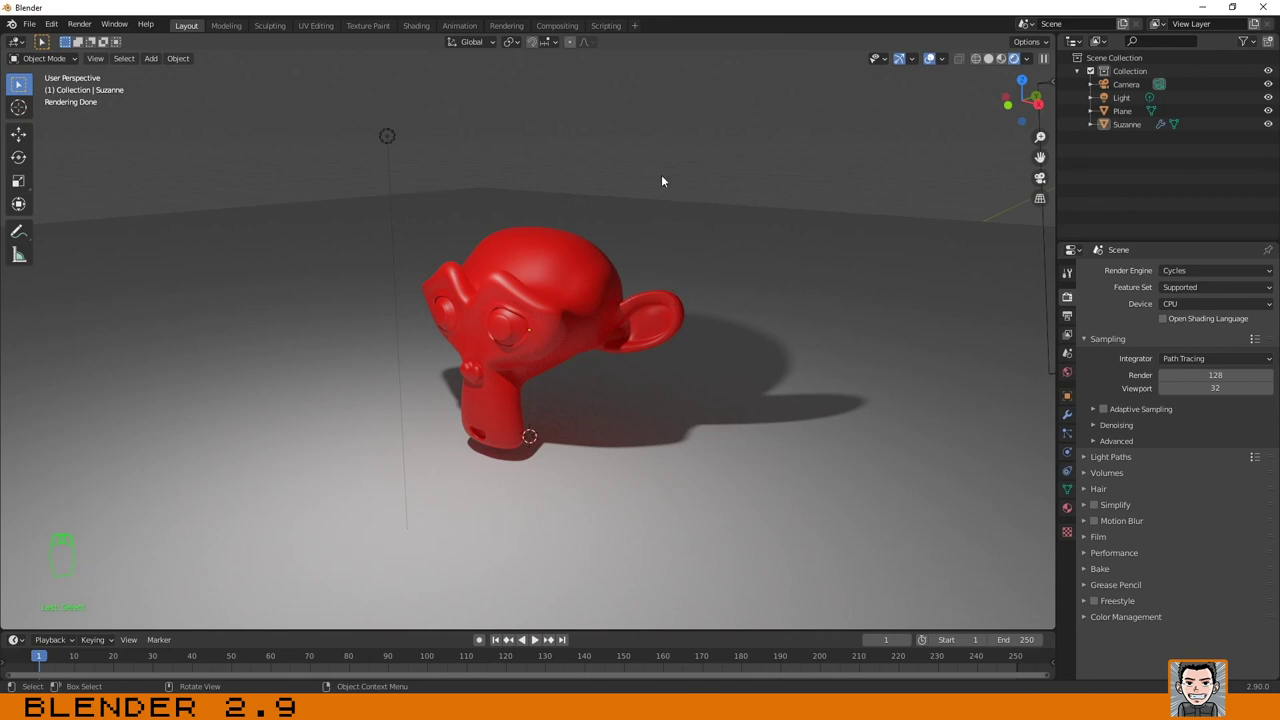
Move the light with G to a new spot, shifting Suzanne's Cycles shadow.
left_click(507, 325)
mouse_move(834, 236)
middle_mouse_down()
mouse_move(868, 224)
mouse_move(865, 206)
middle_mouse_up()
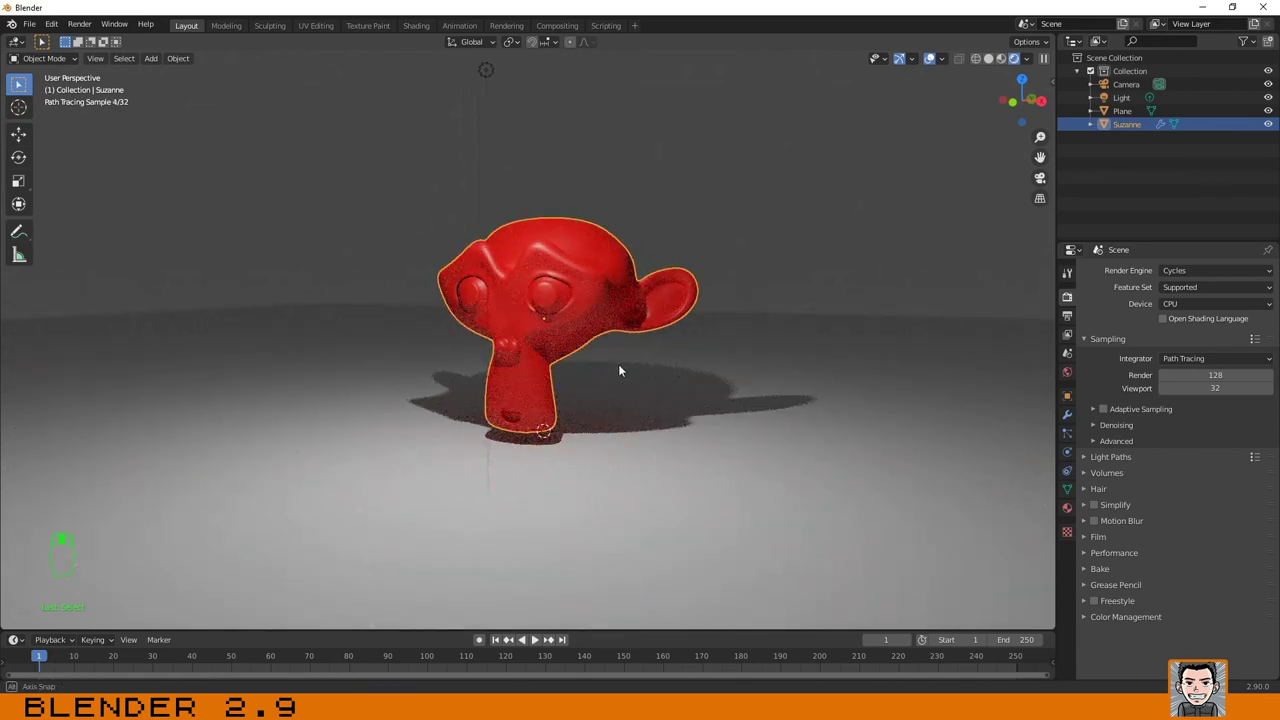
mouse_move(618, 364)
middle_mouse_down()
mouse_move(648, 361)
mouse_move(574, 371)
mouse_move(406, 207)
middle_mouse_up()
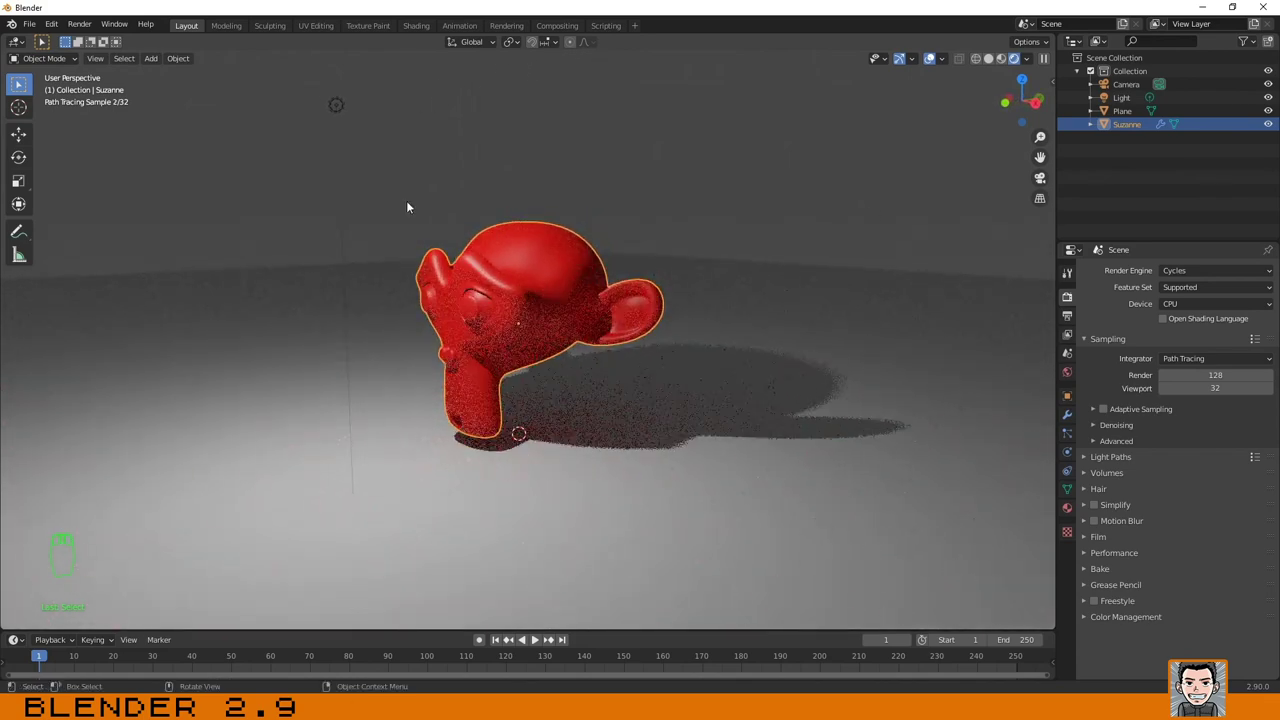
left_click(336, 103)
key("g")
left_click(416, 101)
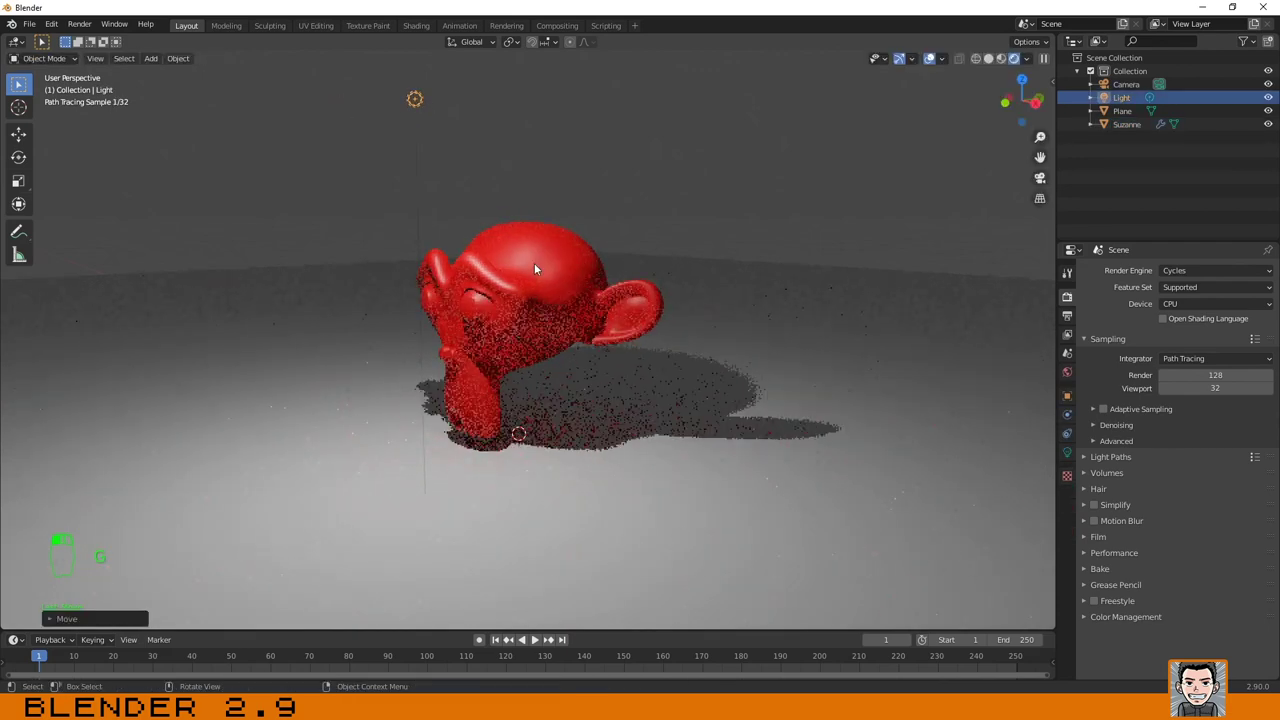
Set the render engine back to Eevee, orbit around Suzanne, and deselect the Light.
left_click(1176, 268)
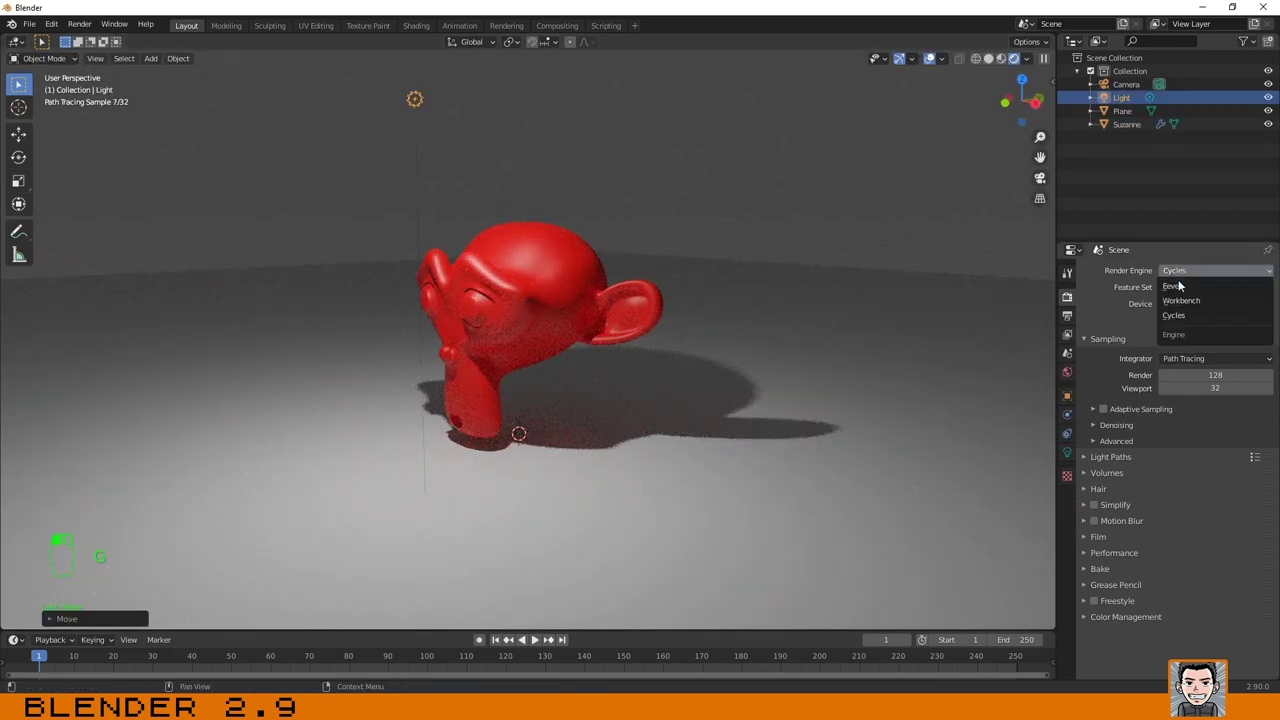
left_click(1178, 286)
mouse_move(474, 400)
middle_mouse_down()
mouse_move(529, 404)
mouse_move(463, 398)
mouse_move(502, 398)
middle_mouse_up()
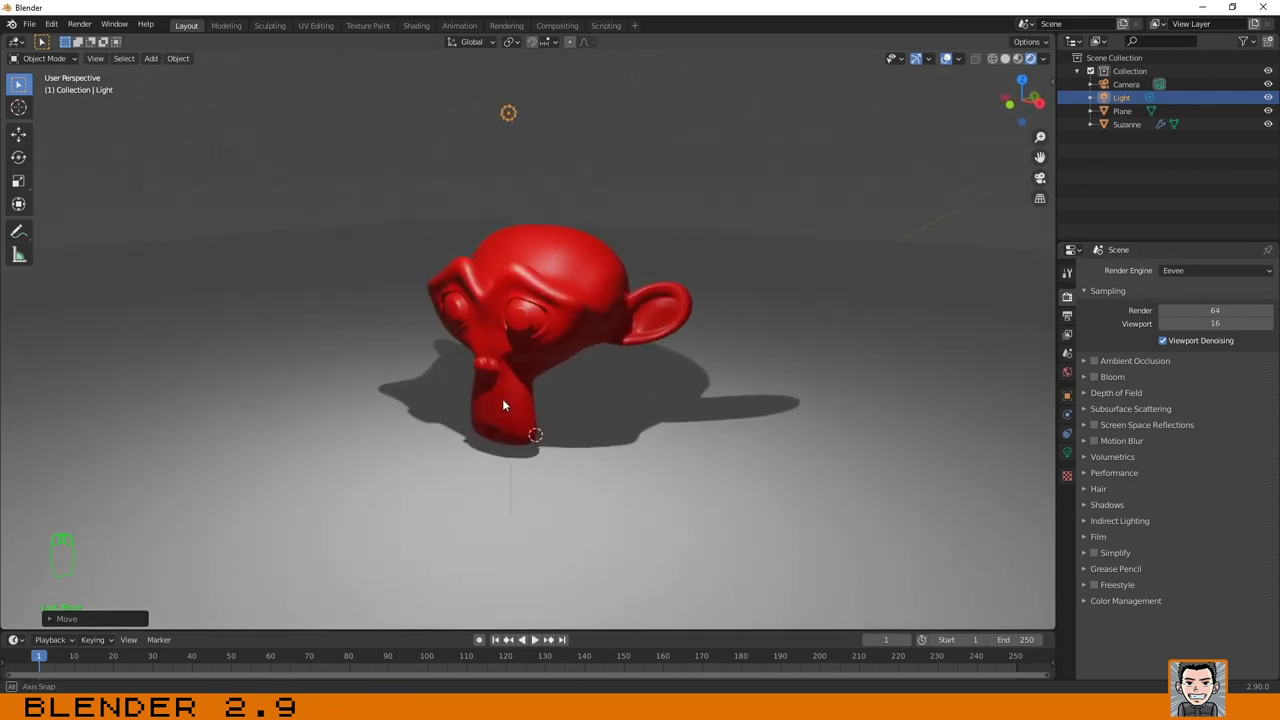
left_click(781, 216)
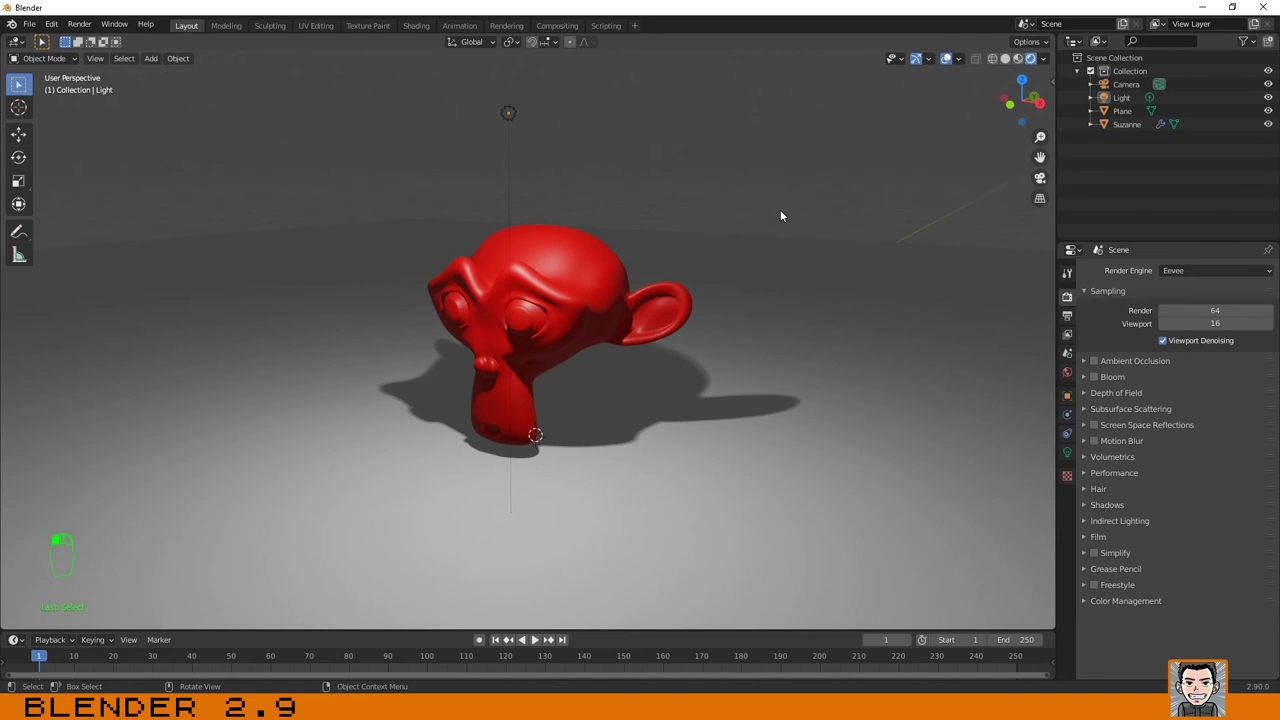